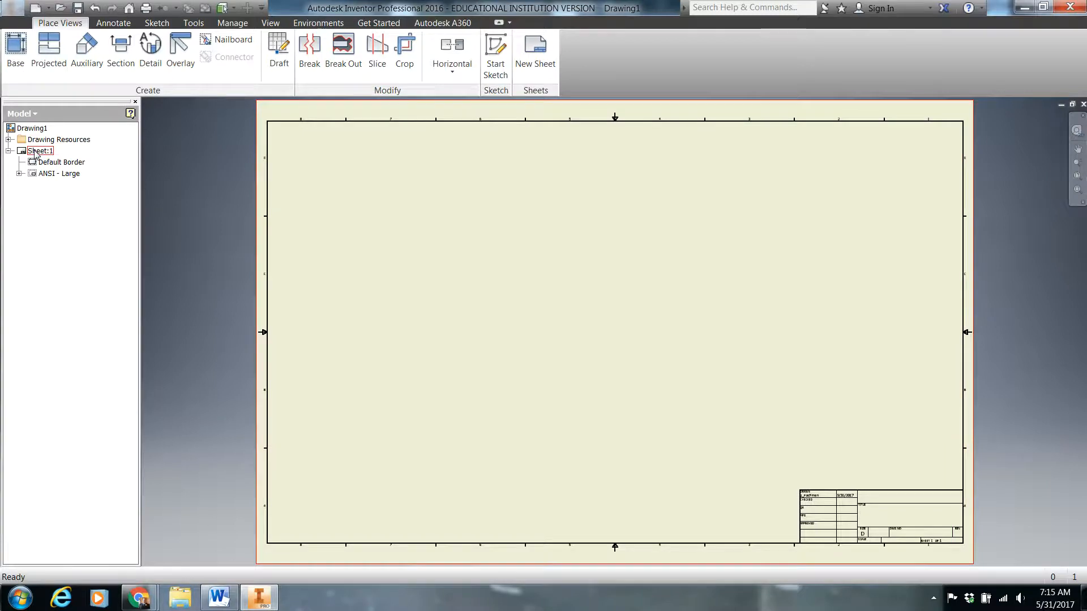
# Change Sheet:1 to size E, keeping landscape orientation
pyautogui.rightClick(36, 153)
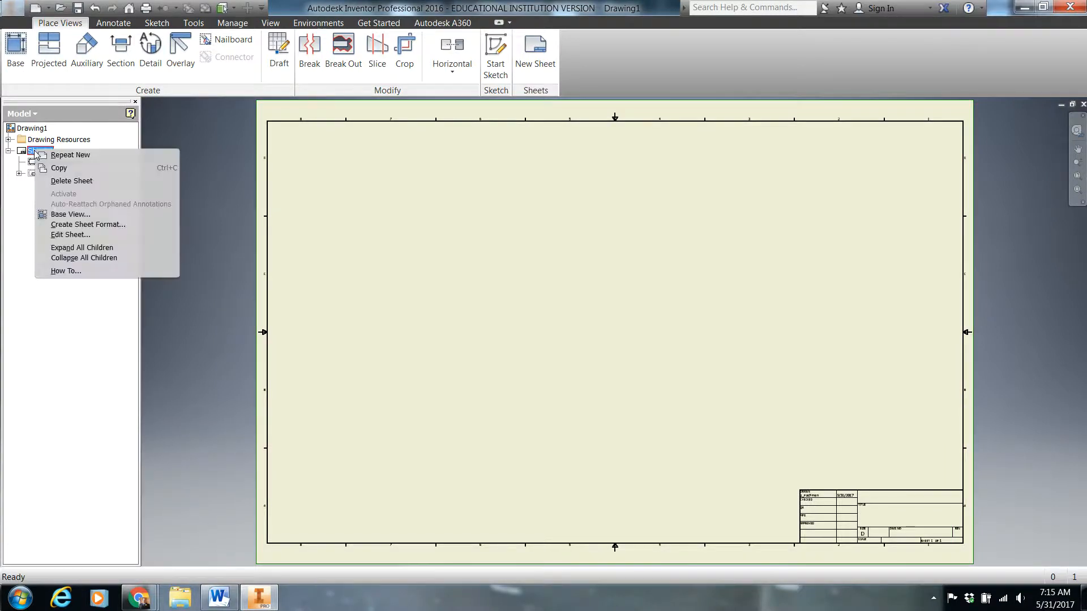
pyautogui.click(19, 226)
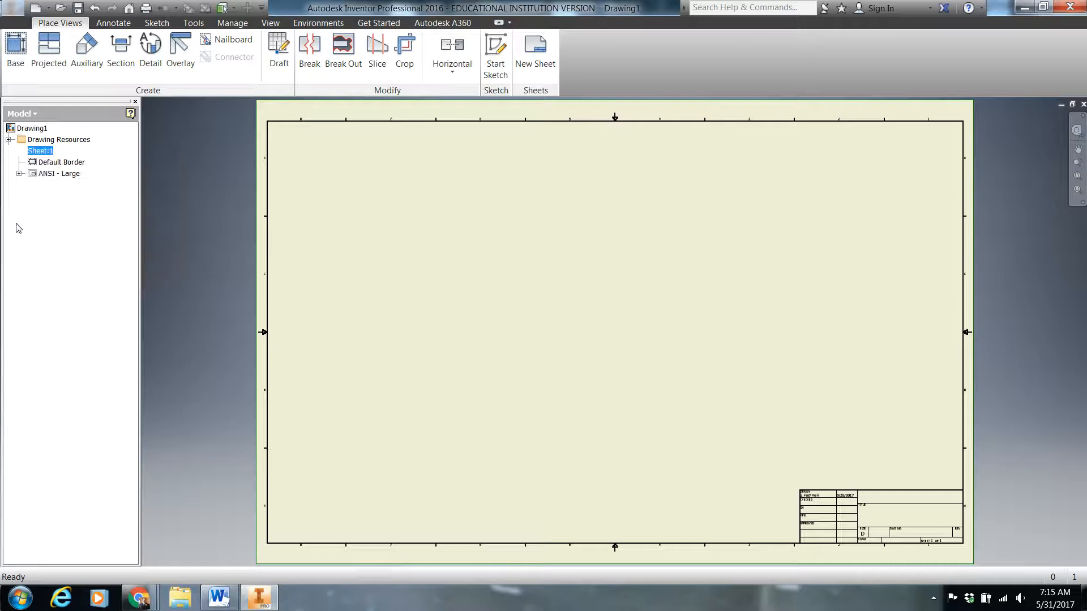
pyautogui.rightClick(34, 151)
pyautogui.click(70, 237)
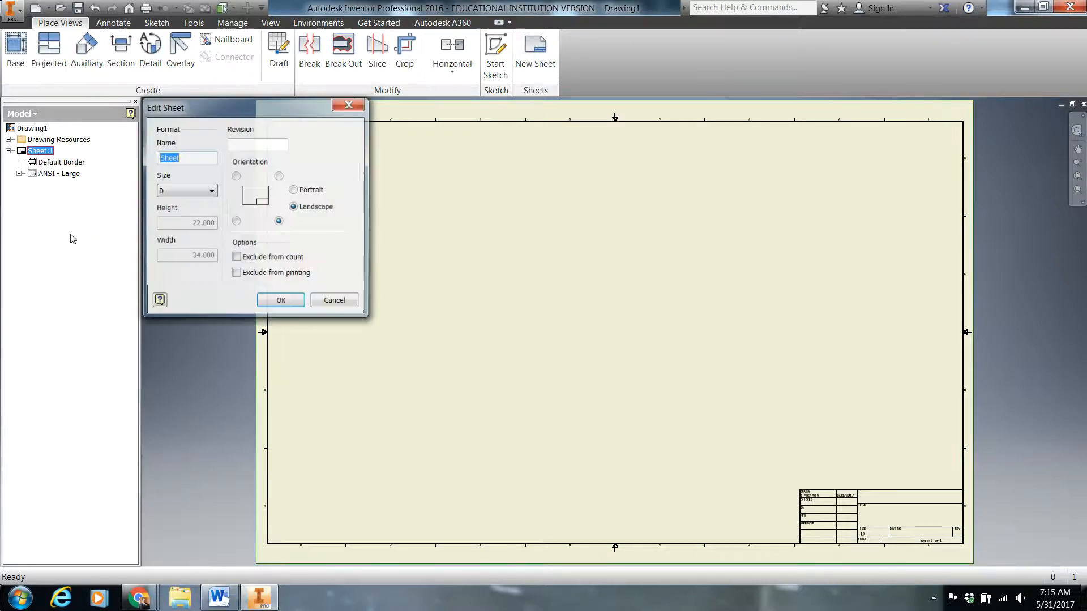
pyautogui.click(182, 187)
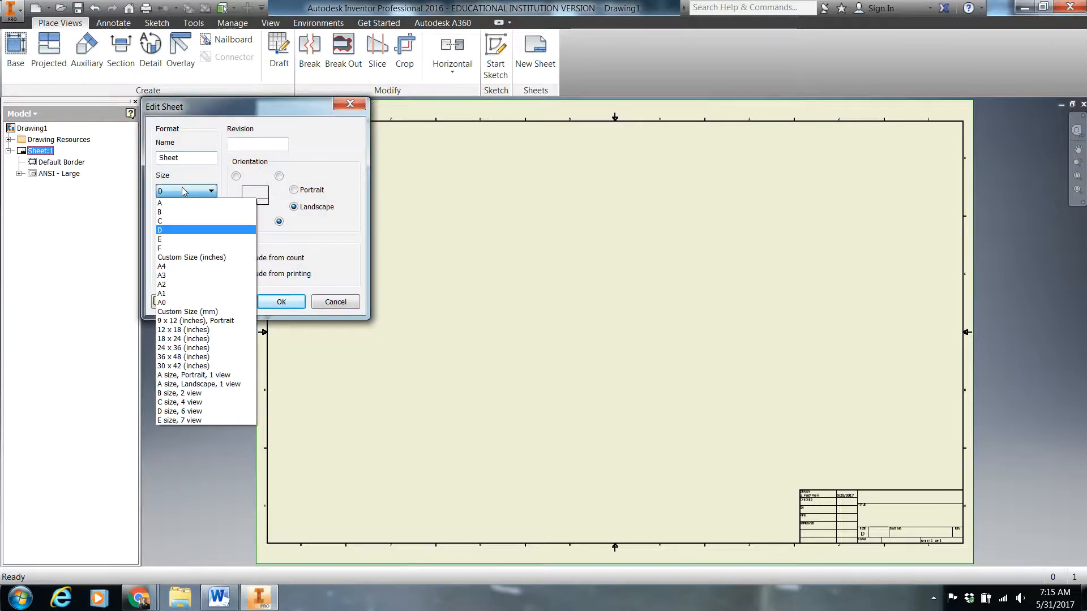
pyautogui.click(184, 239)
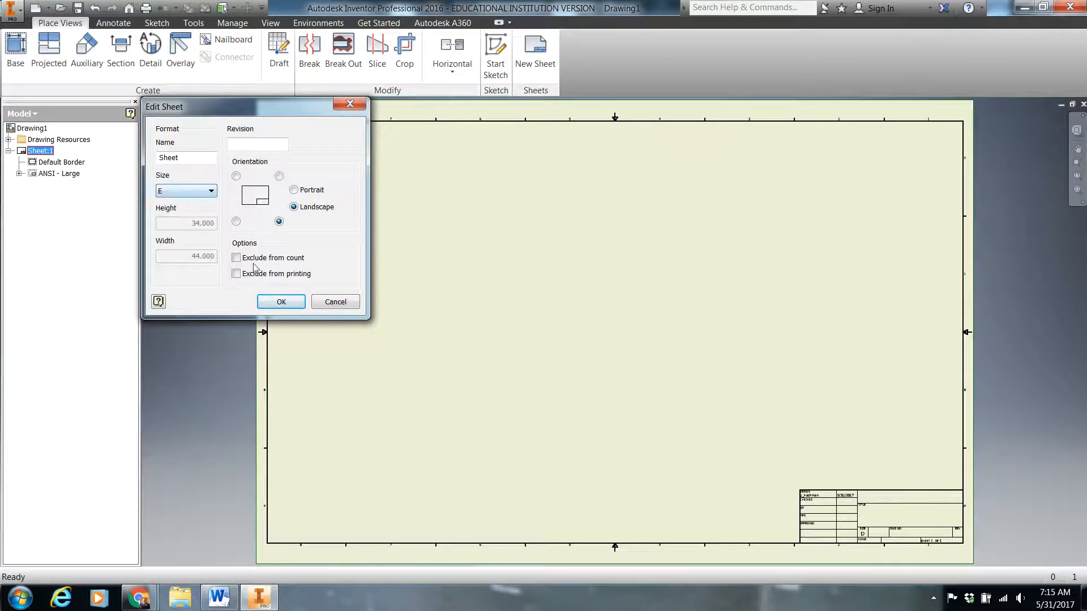
pyautogui.click(281, 302)
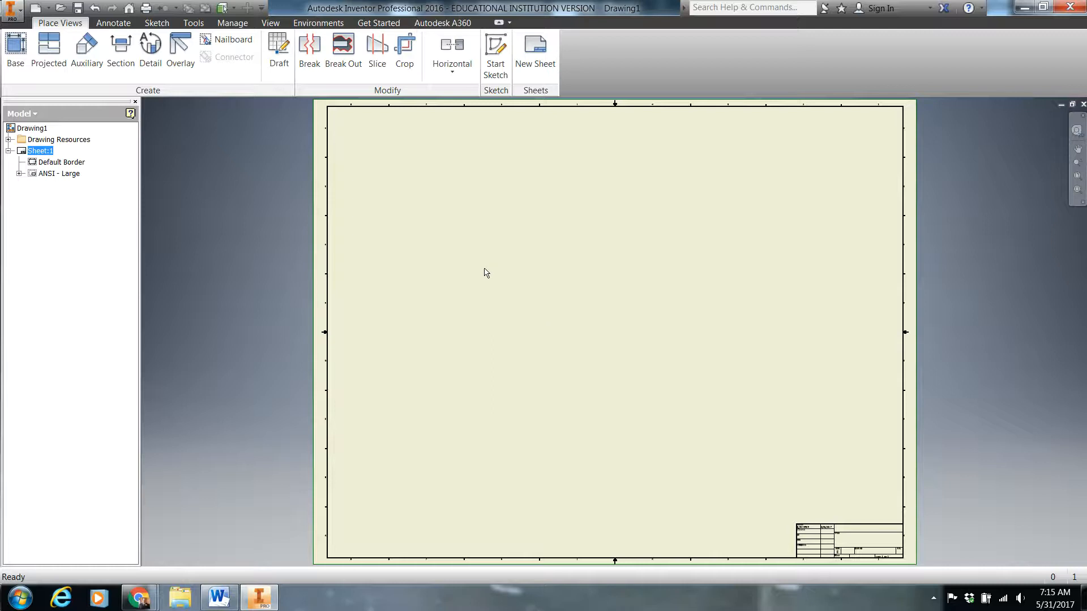
pyautogui.click(15, 50)
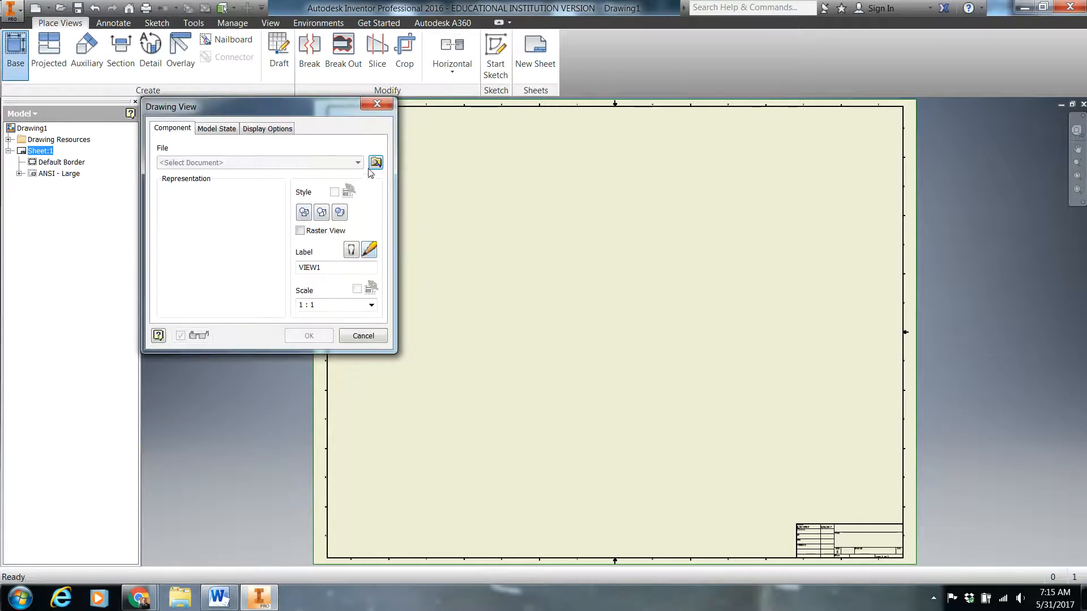
pyautogui.click(376, 163)
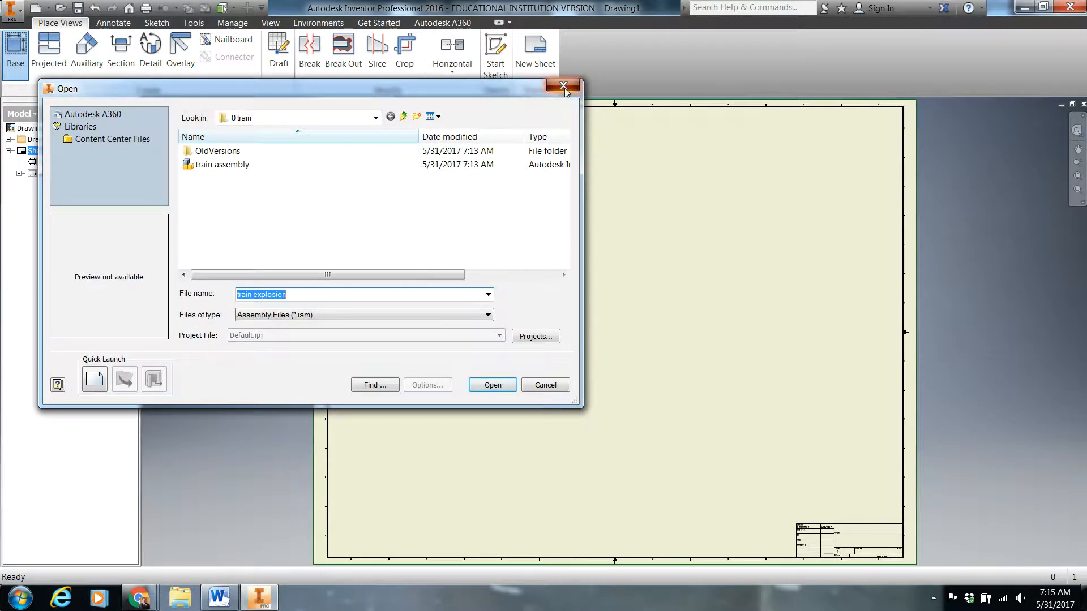
pyautogui.click(556, 92)
pyautogui.click(376, 103)
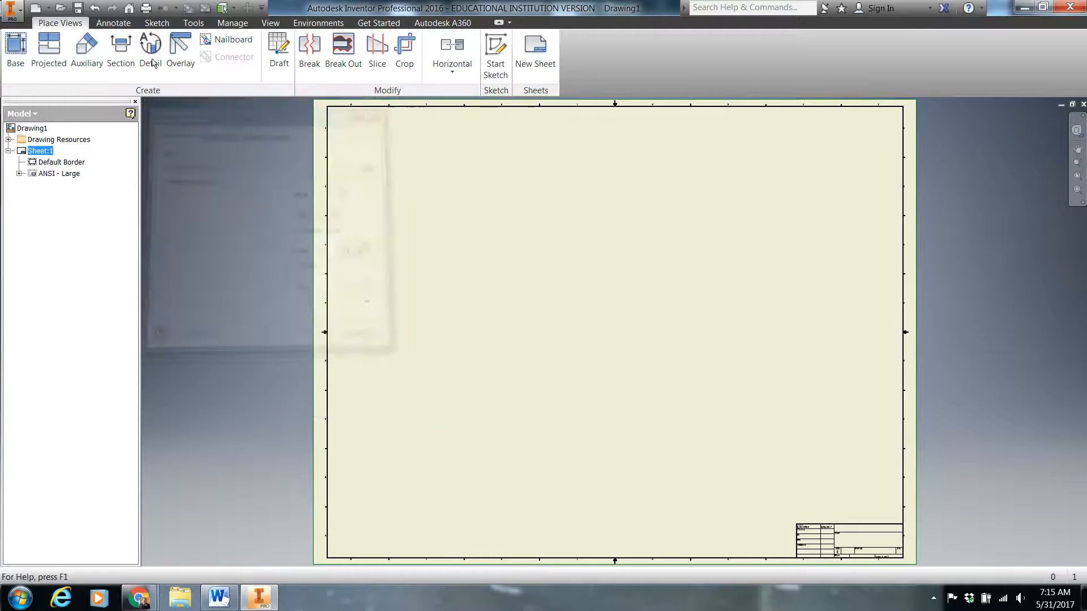
# Start a base view and browse to the 0 train folder for its source file
pyautogui.click(13, 52)
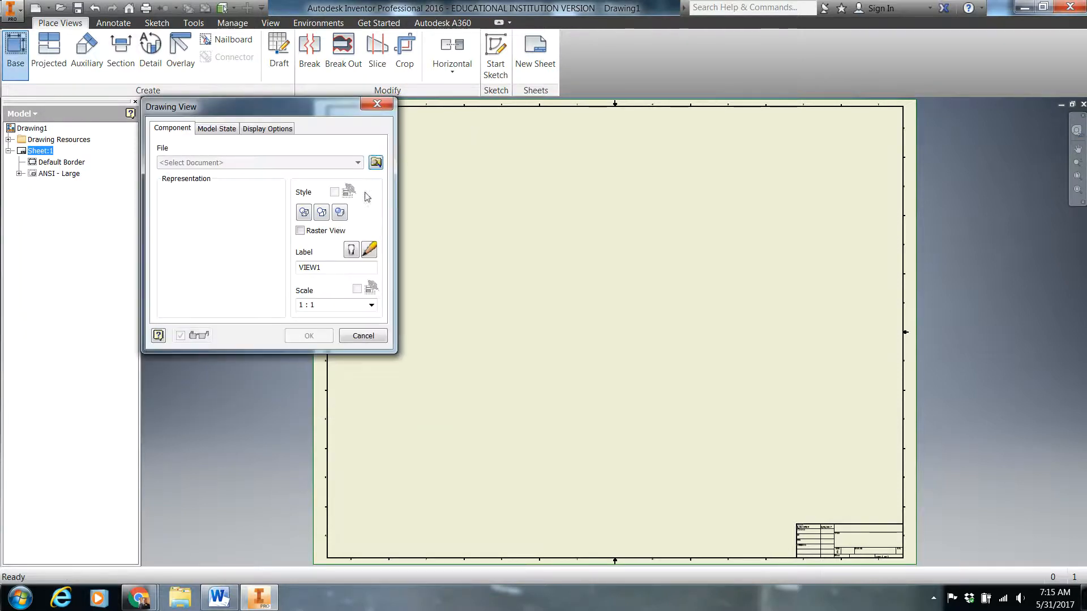
pyautogui.click(376, 163)
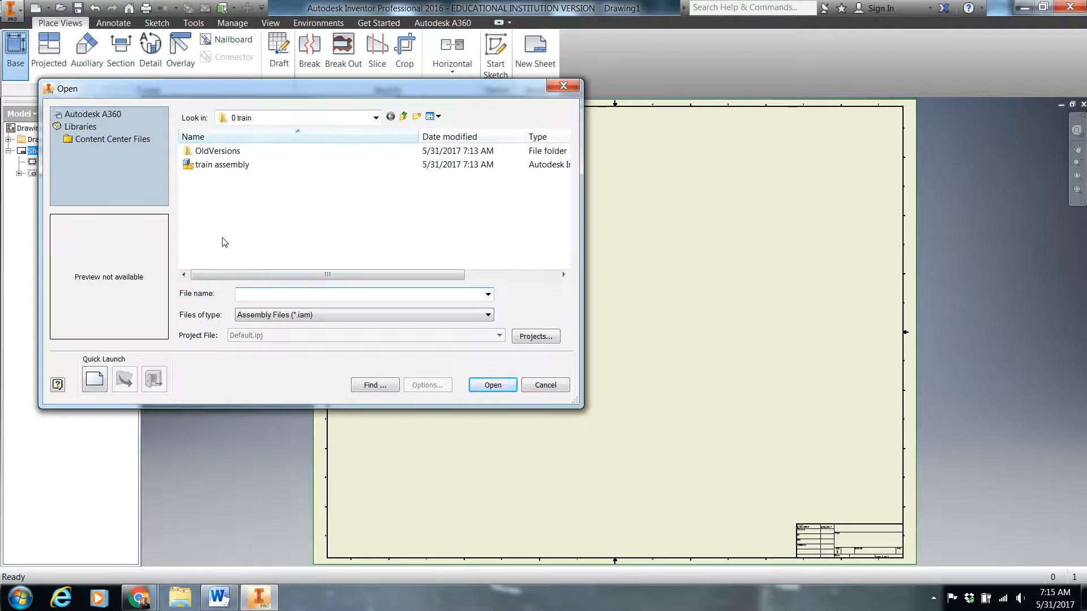
pyautogui.click(278, 117)
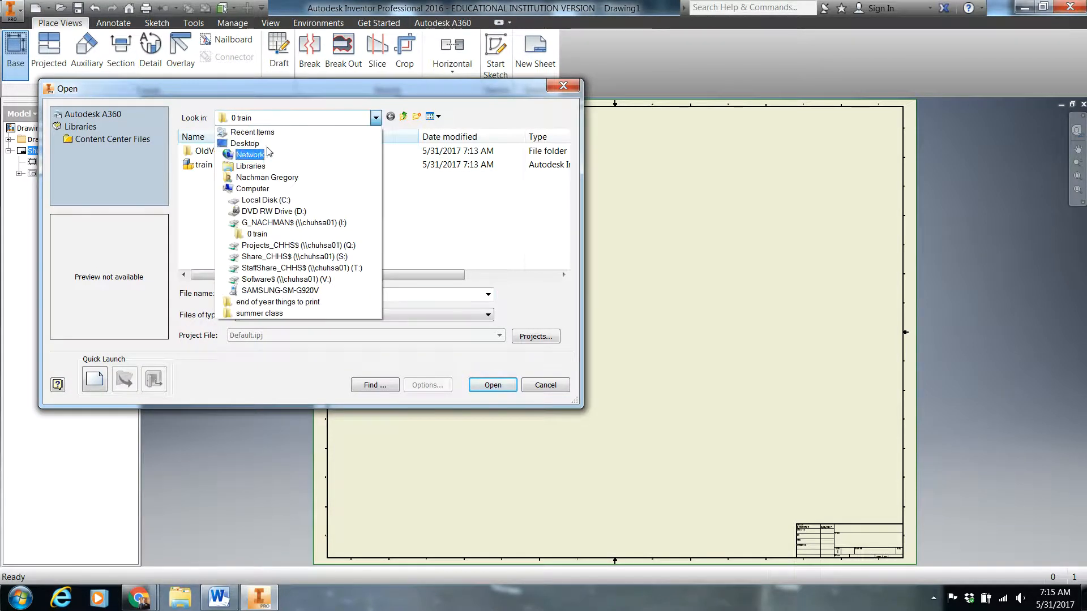
pyautogui.click(324, 224)
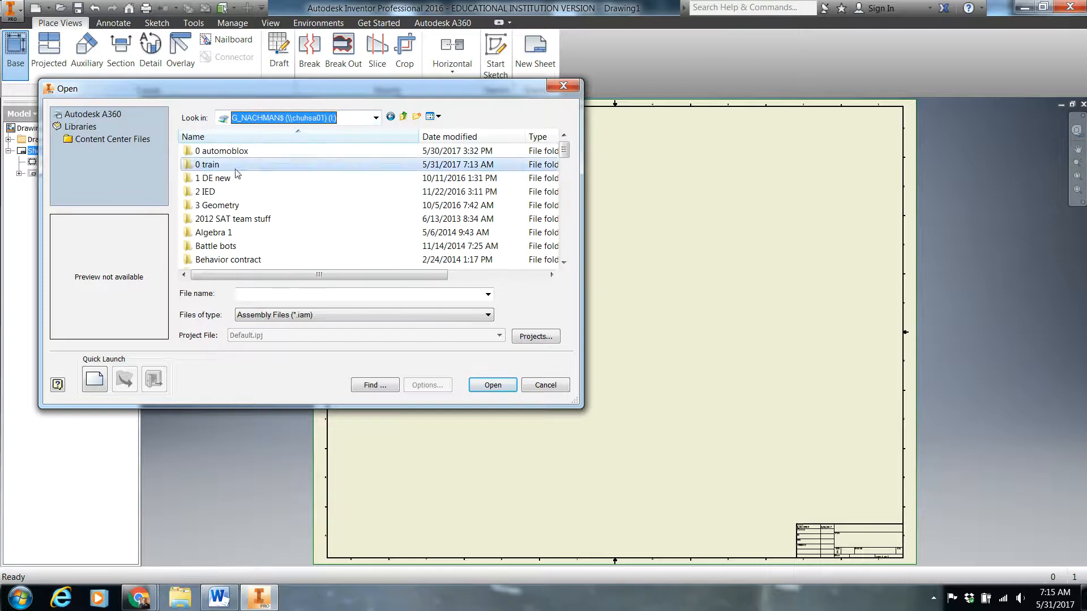
pyautogui.doubleClick(207, 164)
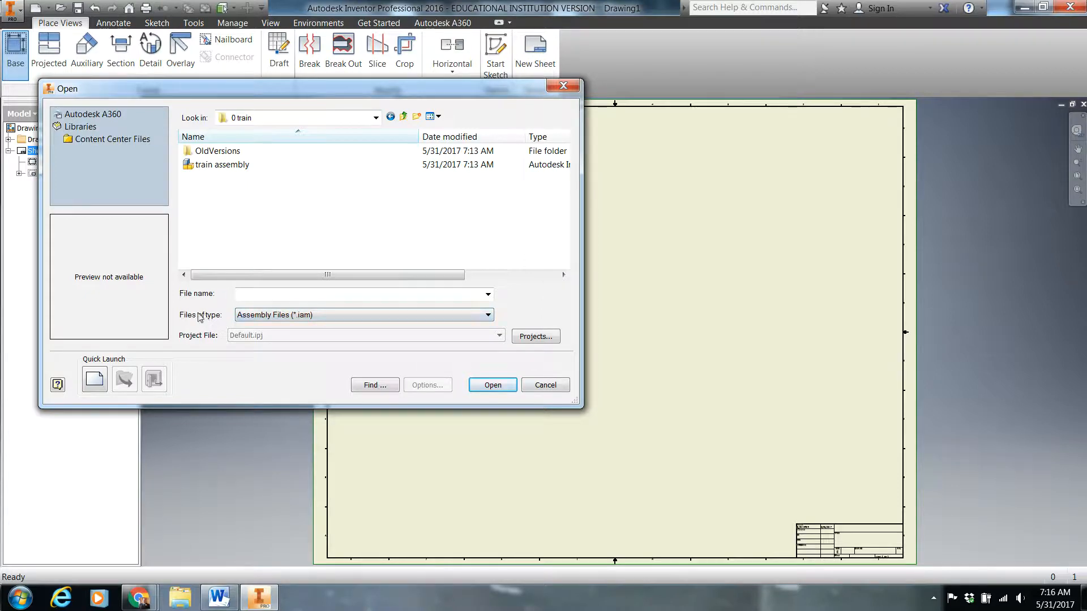
# List all Inventor file types in the folder and load the train explosion presentation as the base view's source
pyautogui.click(278, 316)
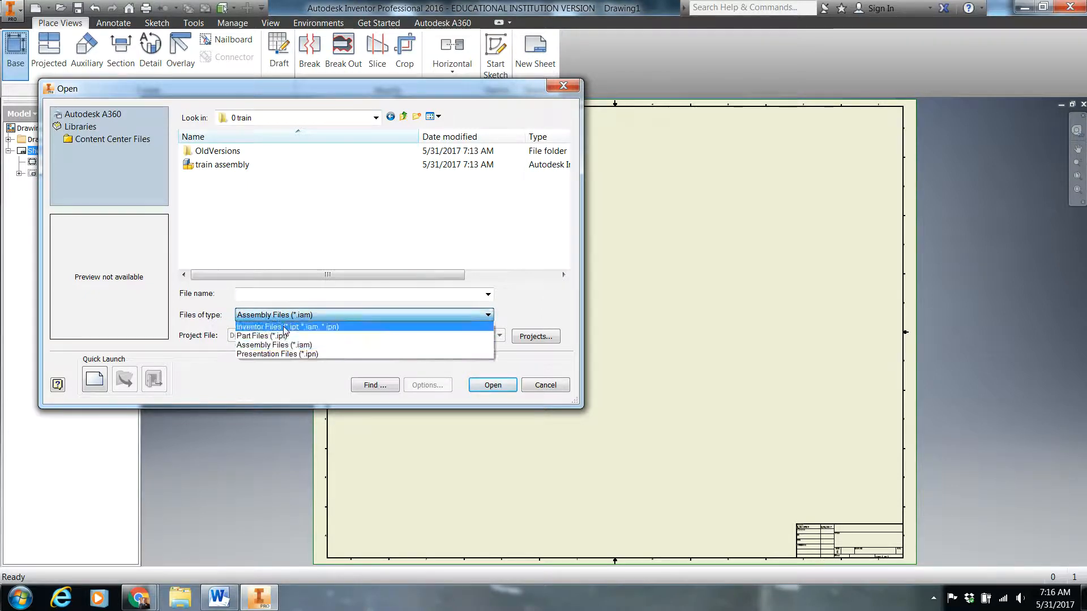
pyautogui.click(285, 327)
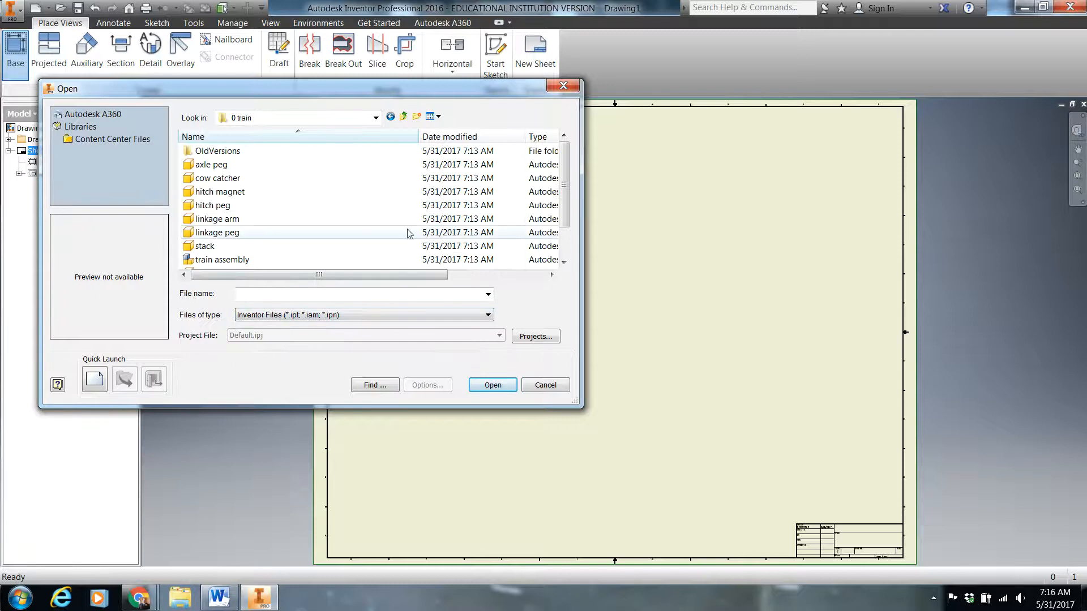
pyautogui.moveTo(567, 190); pyautogui.dragTo(569, 217)
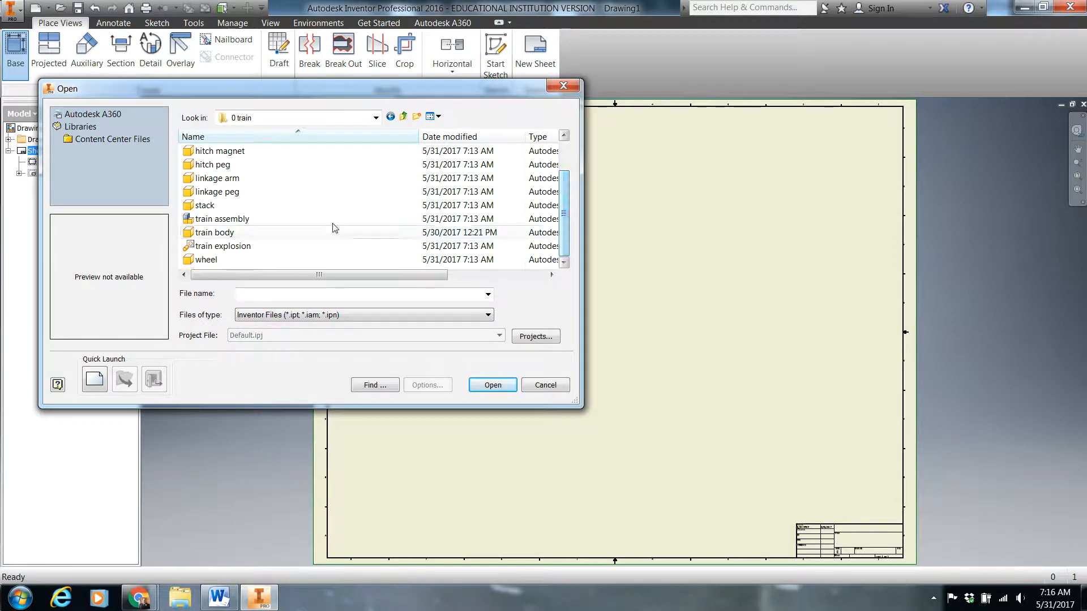
pyautogui.click(222, 220)
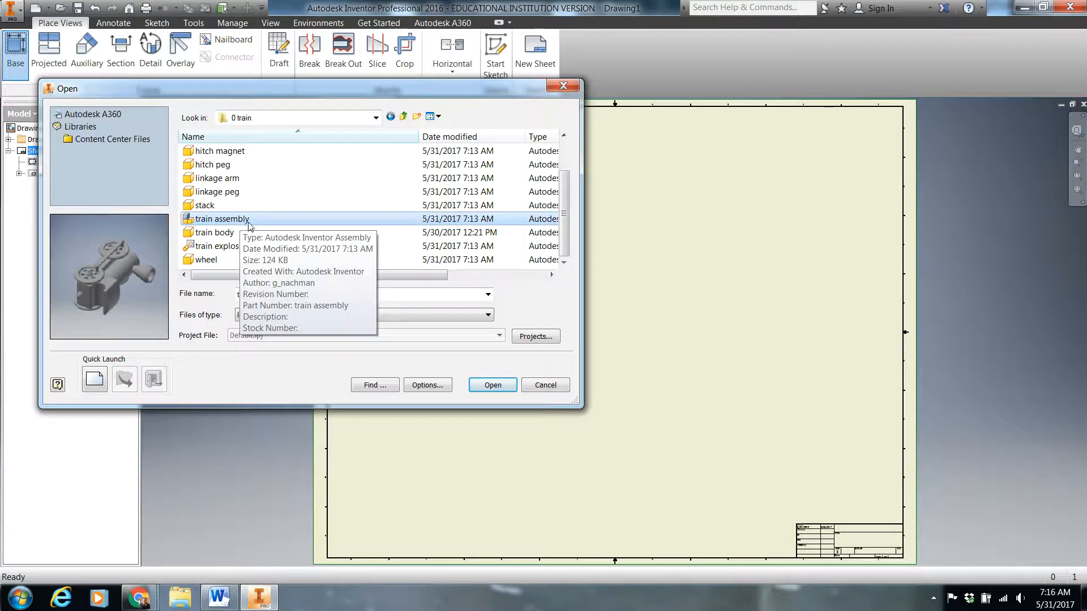
pyautogui.click(232, 251)
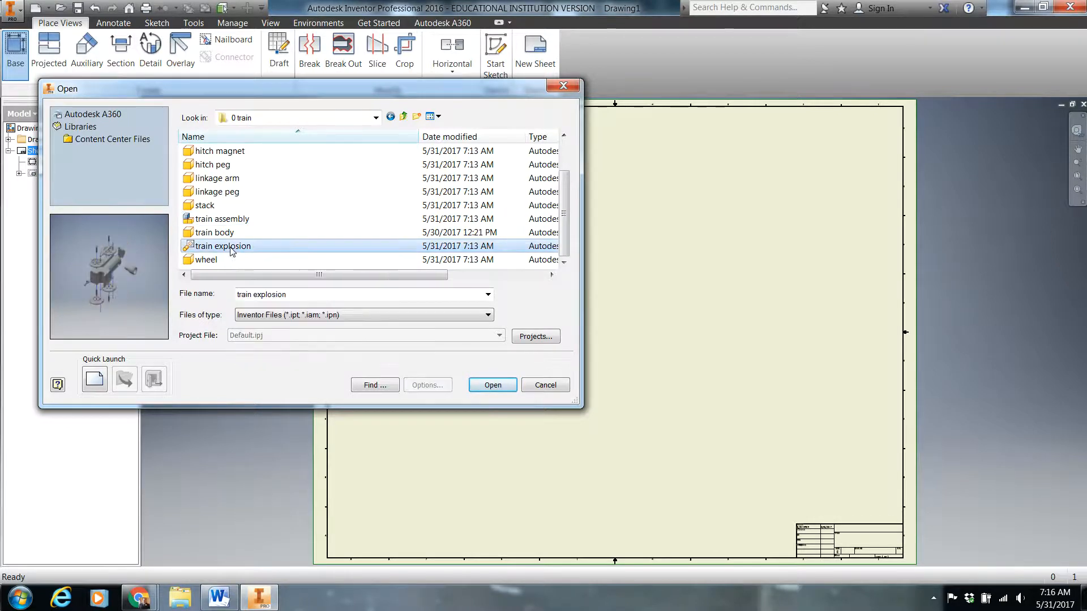
pyautogui.doubleClick(232, 251)
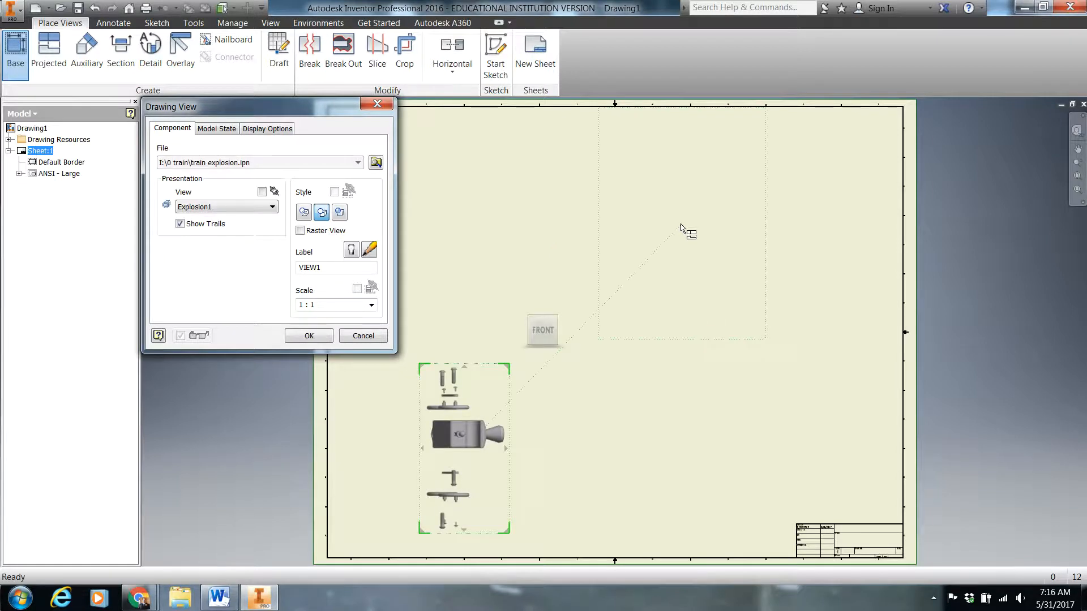
# Orient the exploded view preview to the isometric corner showing the right, back and bottom faces
pyautogui.moveTo(532, 331)
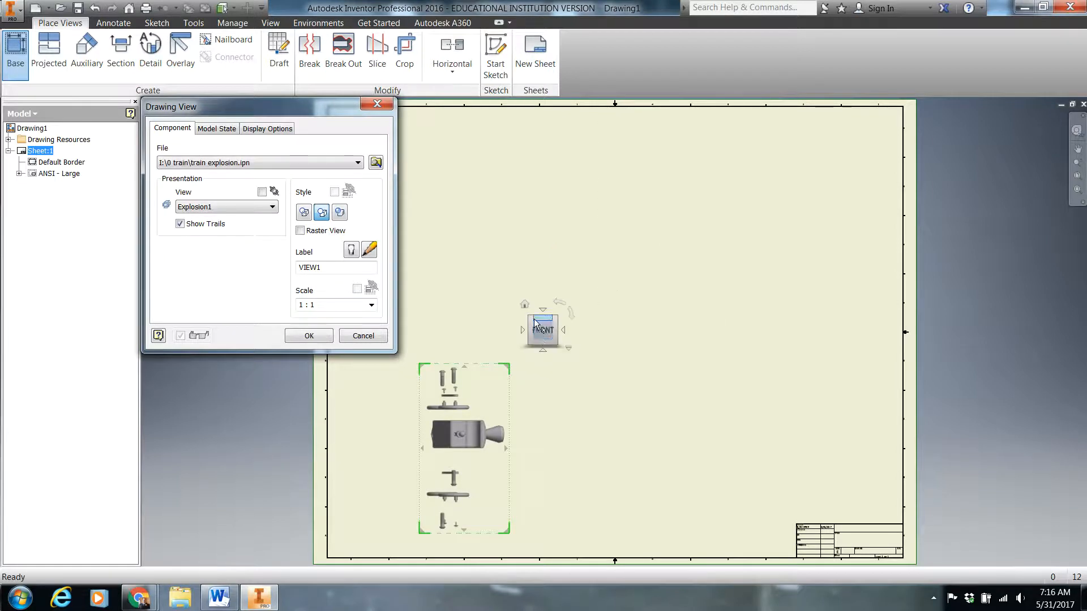
pyautogui.click(530, 320)
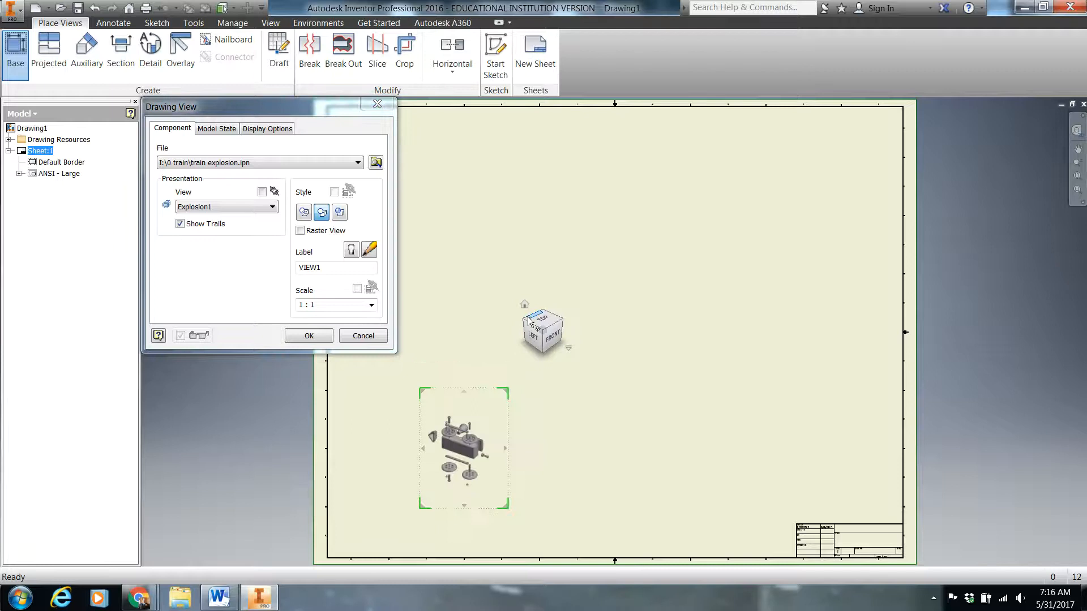
pyautogui.scroll(-5, 464, 440)
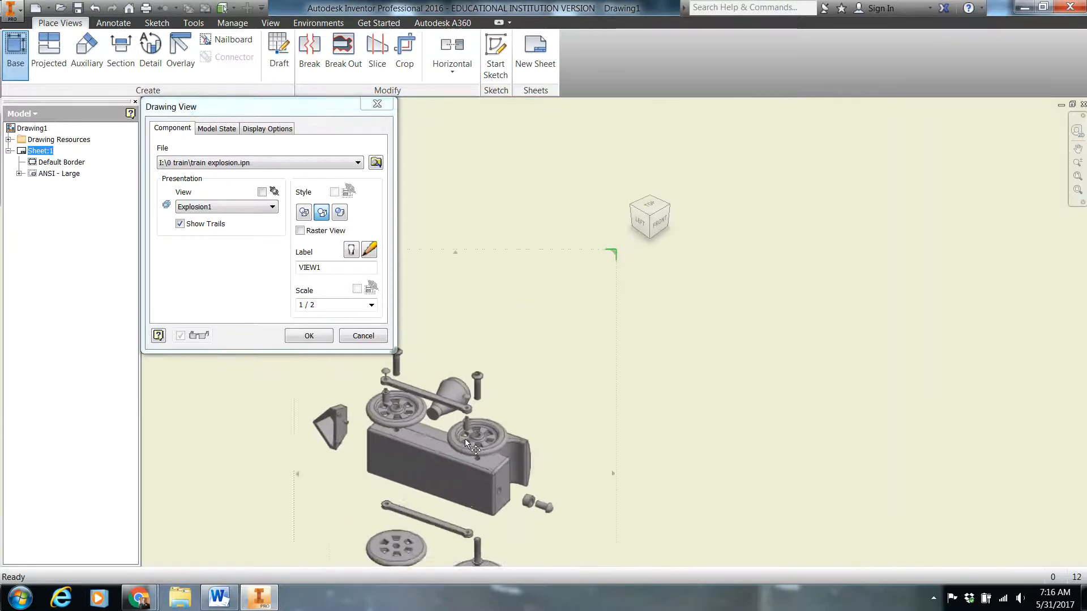
pyautogui.scroll(-1, 466, 444)
pyautogui.moveTo(650, 206)
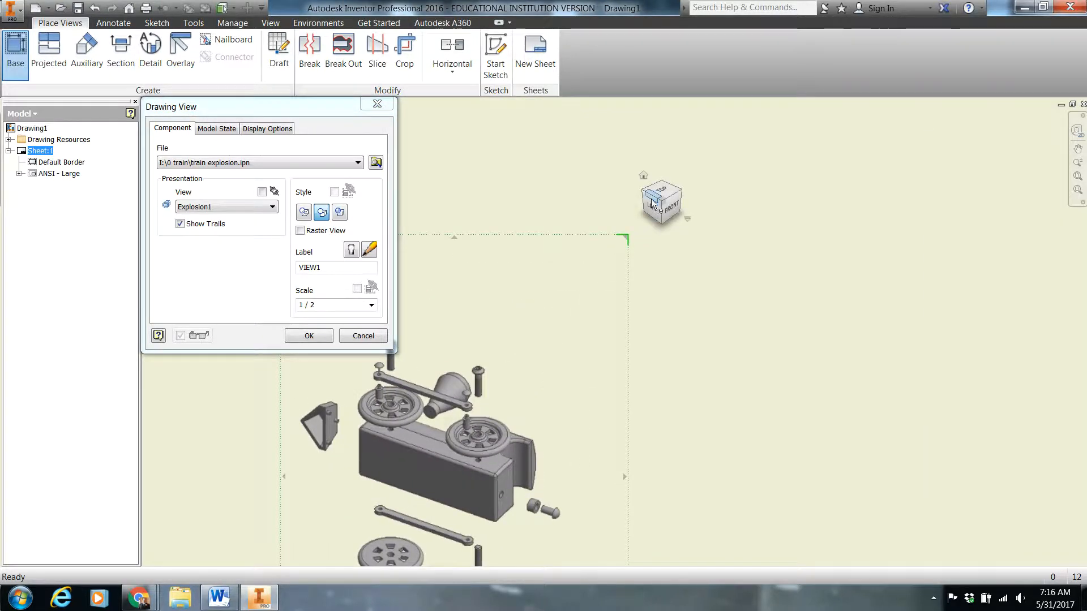
pyautogui.click(663, 187)
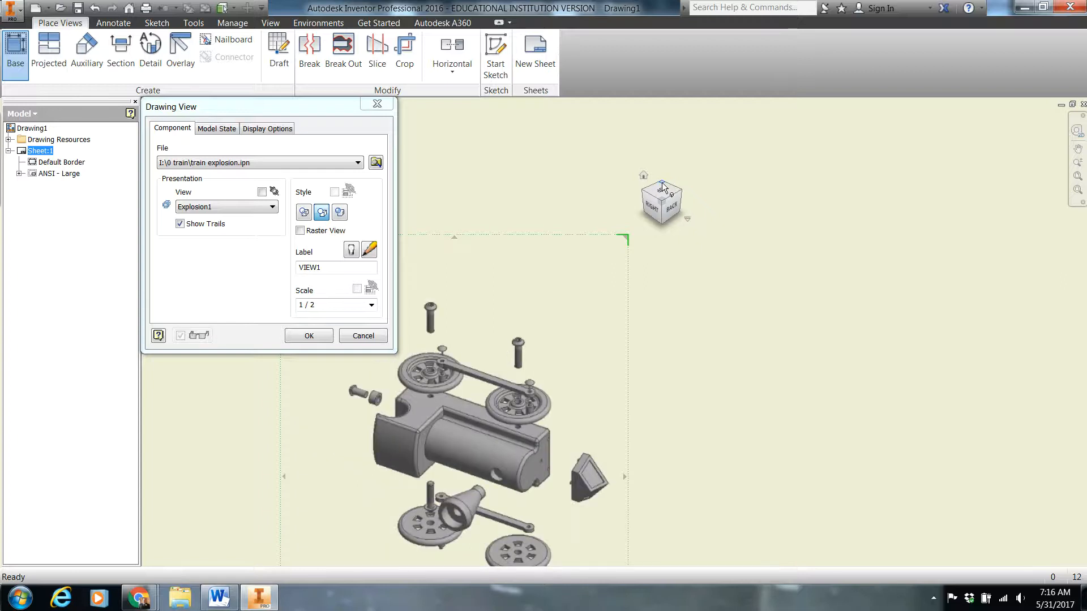
pyautogui.click(660, 222)
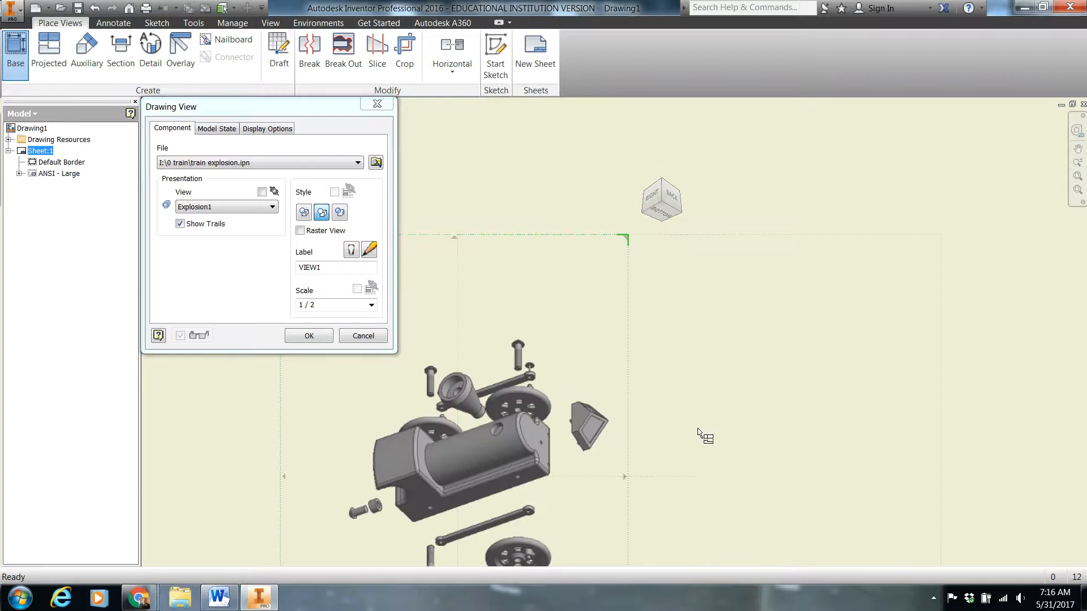
pyautogui.scroll(-3, 702, 436)
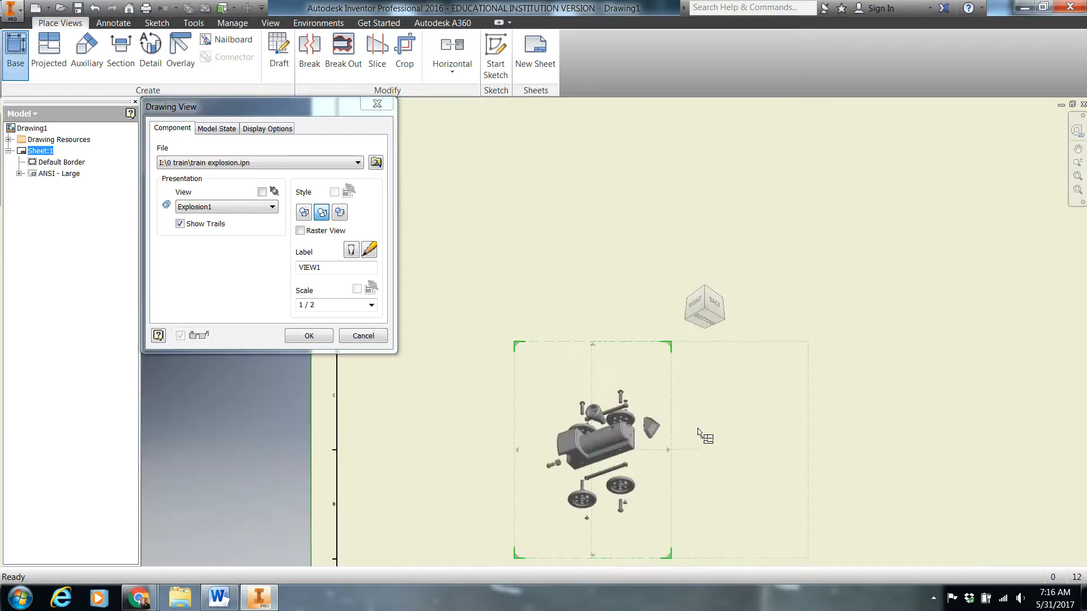
pyautogui.moveTo(699, 431); pyautogui.dragTo(679, 328, button='middle')
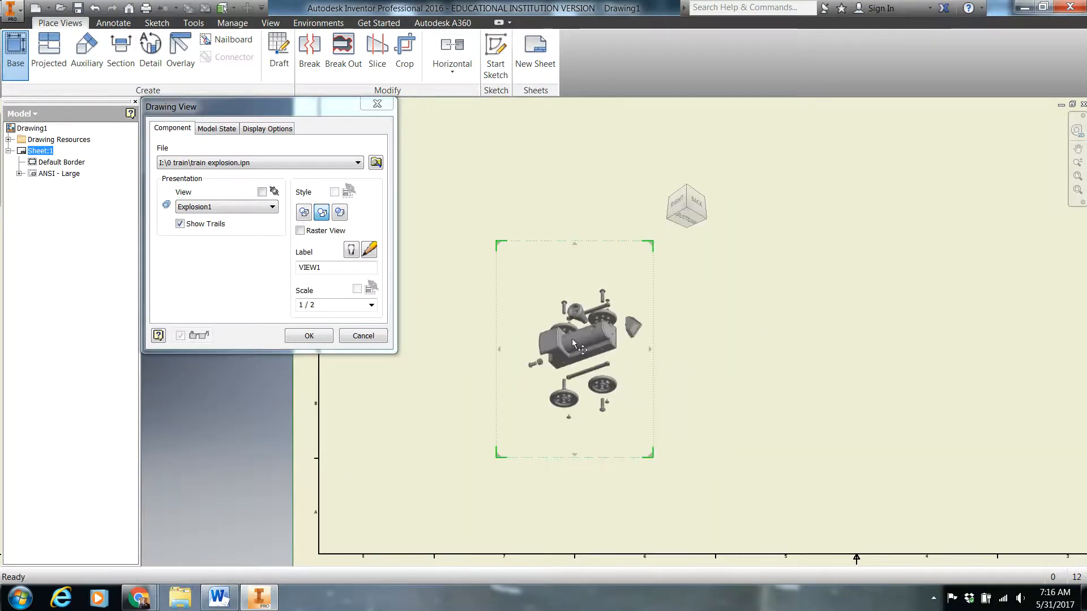
# Set the exploded view's scale to 1 : 1 and create the view on the sheet
pyautogui.moveTo(651, 456)
pyautogui.mouseDown()
pyautogui.moveTo(664, 478)
pyautogui.moveTo(654, 460)
pyautogui.mouseUp()
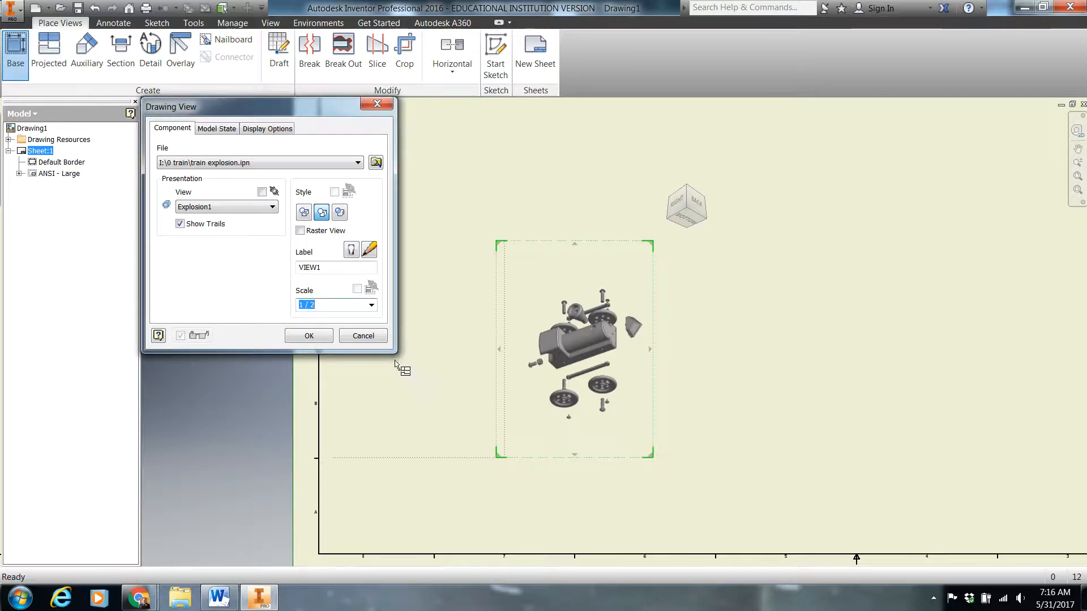
pyautogui.click(372, 306)
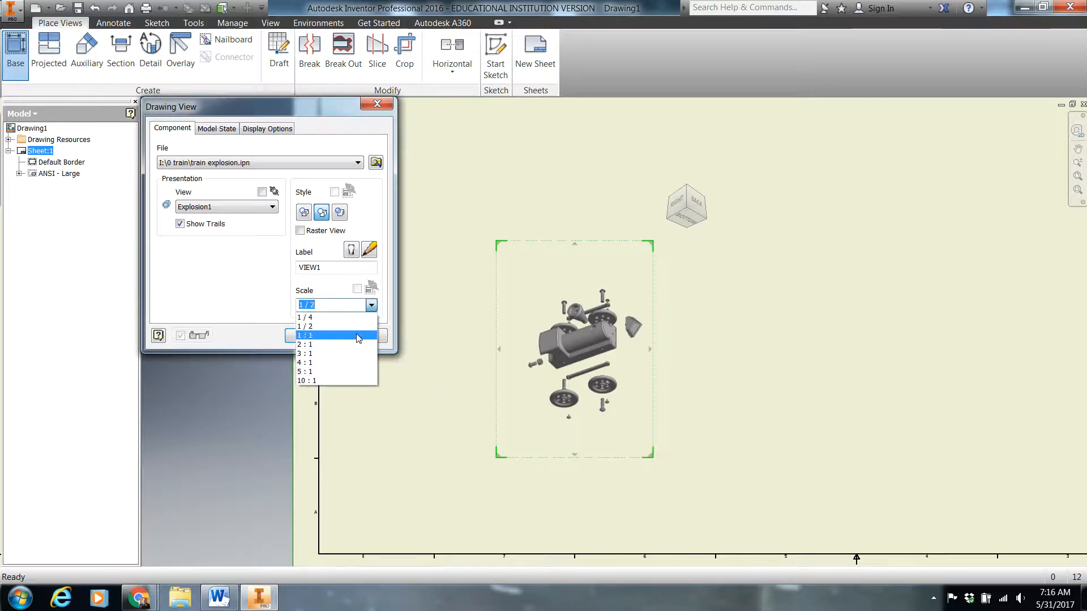
pyautogui.click(358, 338)
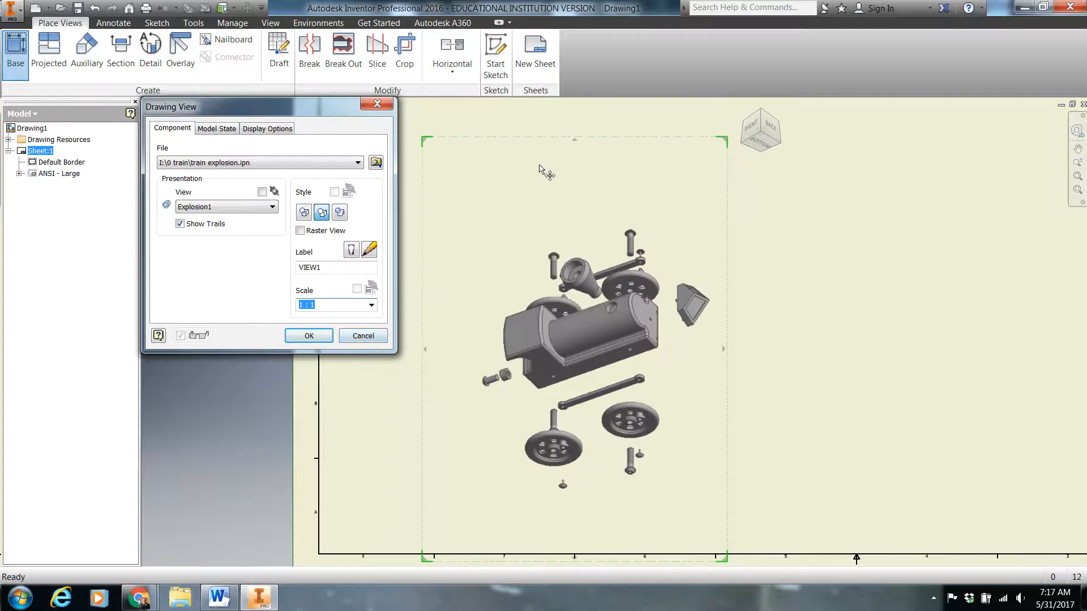
pyautogui.click(308, 337)
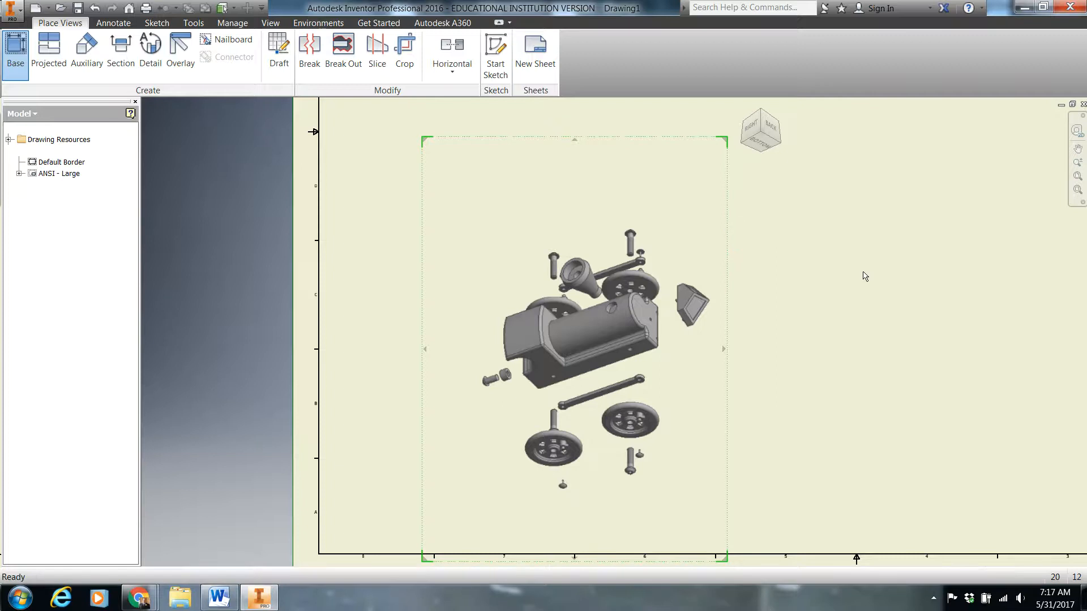
# Move the exploded train view into the upper-right corner of the drawing sheet
pyautogui.scroll(-6, 864, 276)
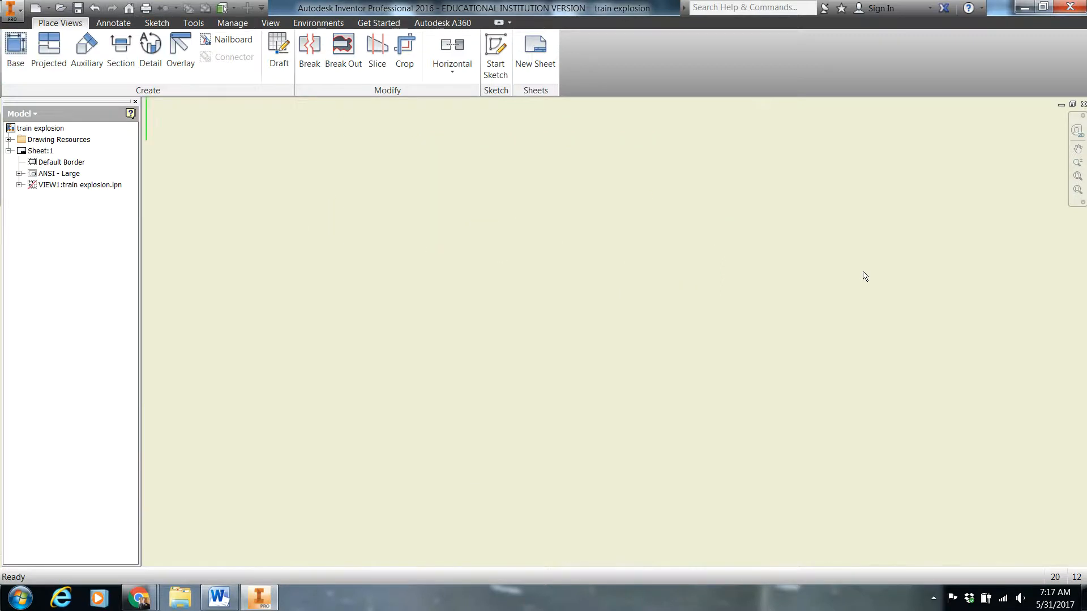
pyautogui.scroll(8, 865, 276)
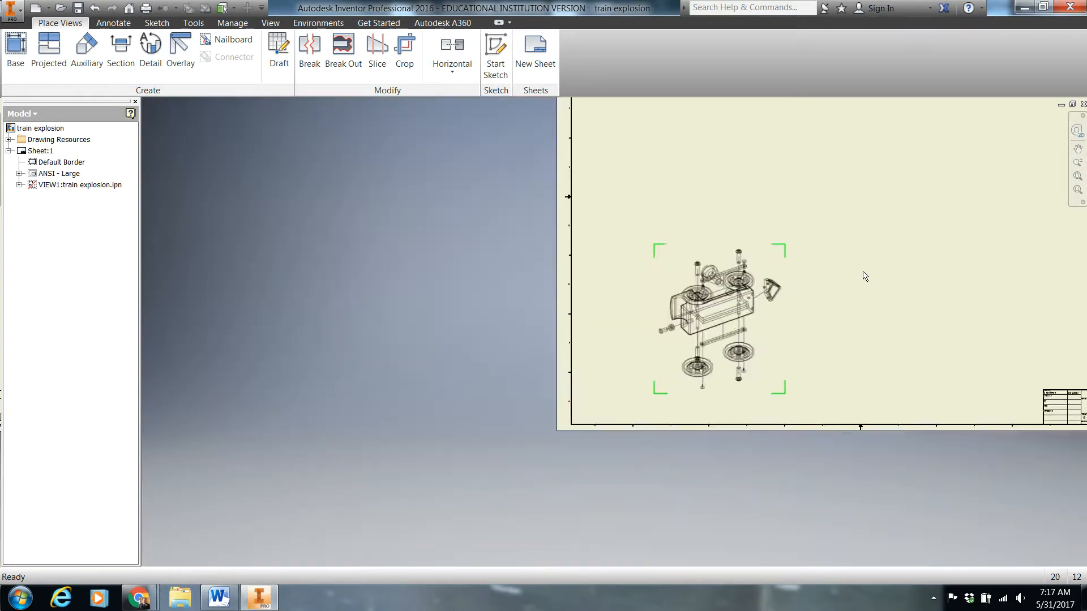
pyautogui.moveTo(861, 272)
pyautogui.mouseDown(button='middle')
pyautogui.moveTo(750, 348)
pyautogui.moveTo(712, 354)
pyautogui.mouseUp(button='middle')
pyautogui.moveTo(665, 343)
pyautogui.mouseDown()
pyautogui.moveTo(781, 272)
pyautogui.moveTo(925, 148)
pyautogui.mouseUp()
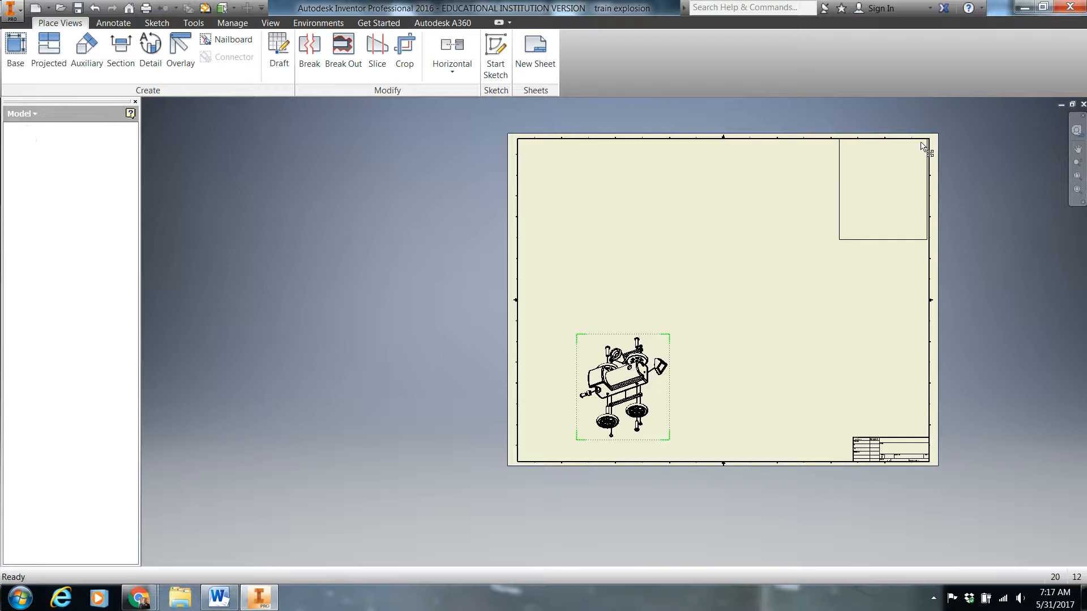
# Position the exploded train view in the sheet's upper-right corner and change its display style to shaded
pyautogui.click(795, 212)
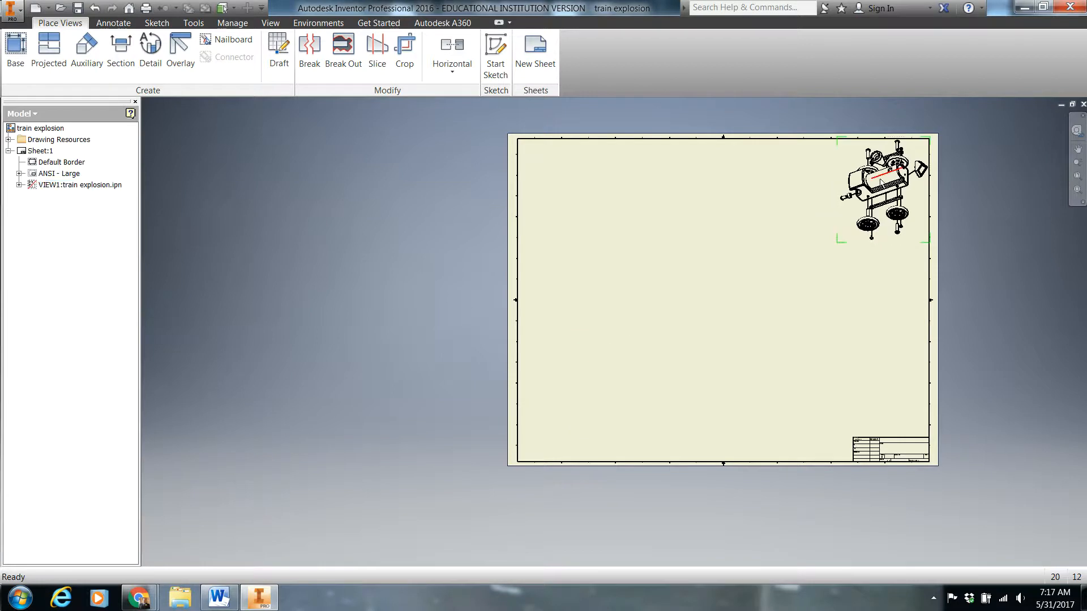
pyautogui.doubleClick(844, 145)
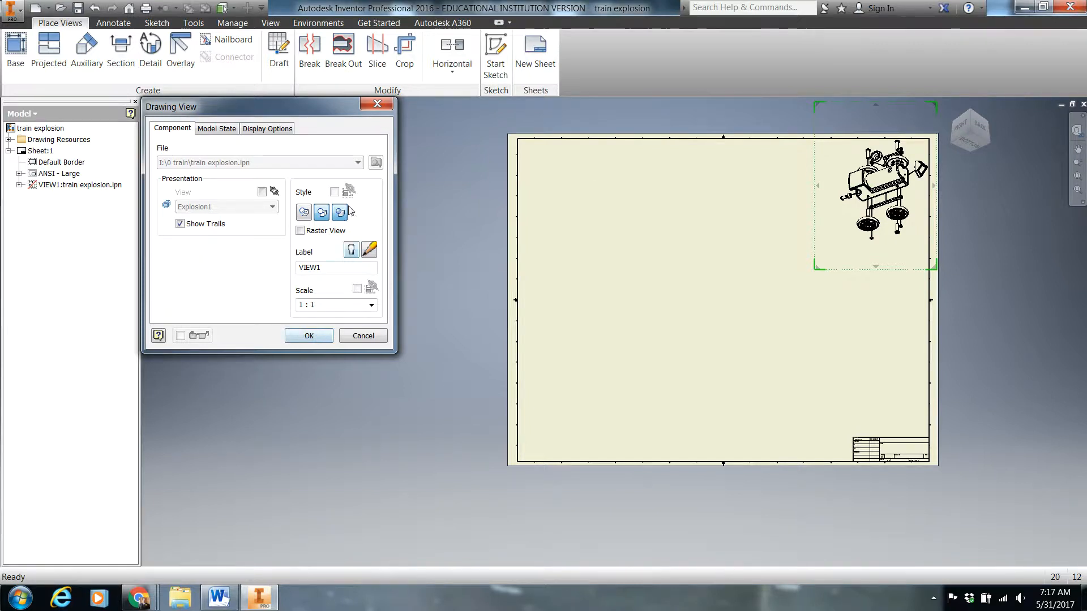
pyautogui.click(309, 334)
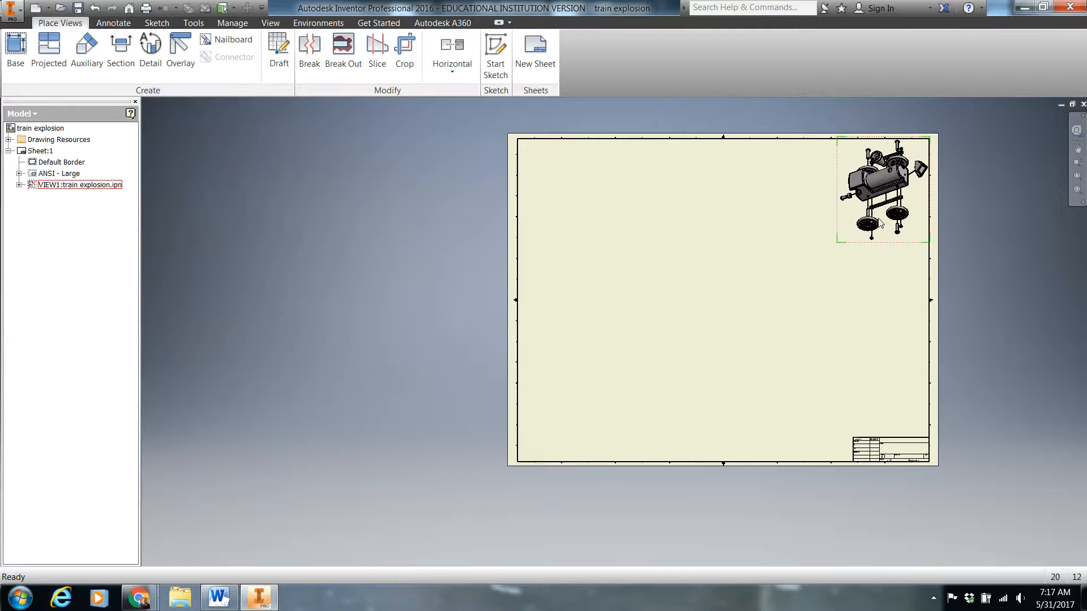
# Examine the shaded exploded view up close and the free sheet area around it
pyautogui.scroll(5, 878, 221)
pyautogui.press('F2')
pyautogui.moveTo(641, 294)
pyautogui.mouseDown()
pyautogui.moveTo(487, 471)
pyautogui.moveTo(407, 473)
pyautogui.moveTo(338, 427)
pyautogui.moveTo(270, 500)
pyautogui.moveTo(257, 287)
pyautogui.mouseUp()
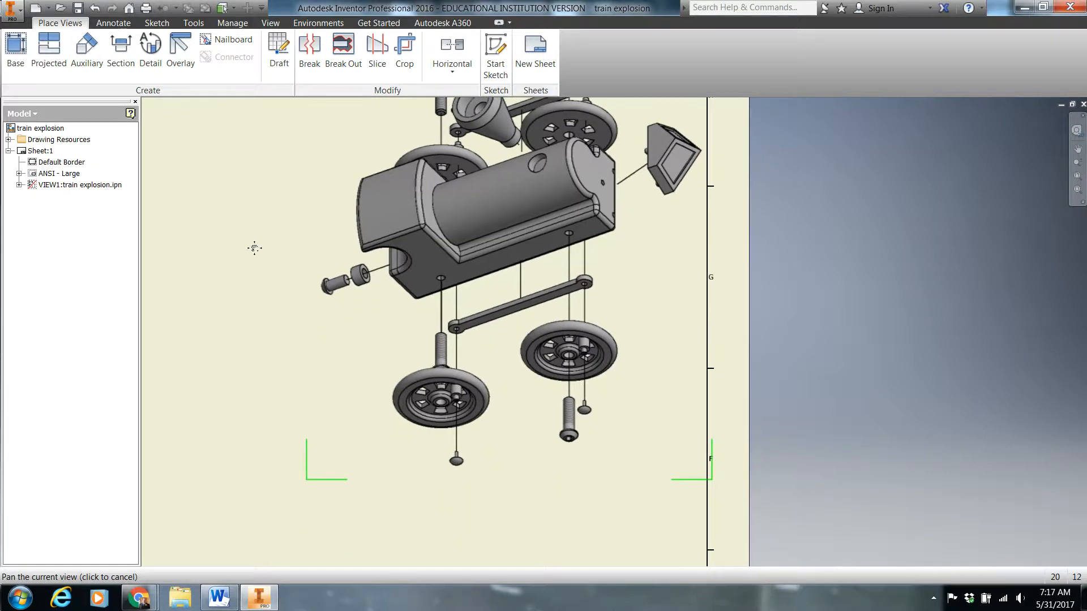
pyautogui.moveTo(254, 248); pyautogui.dragTo(239, 80, button='middle')
pyautogui.moveTo(289, 381)
pyautogui.mouseDown(button='middle')
pyautogui.moveTo(306, 369)
pyautogui.moveTo(319, 261)
pyautogui.mouseUp(button='middle')
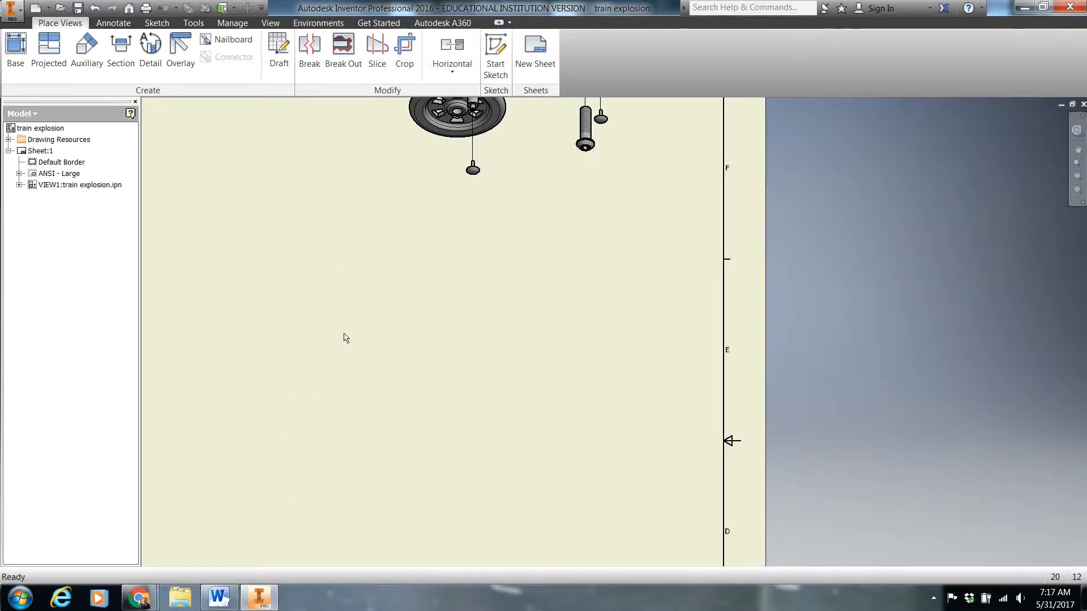
pyautogui.scroll(-3, 343, 334)
pyautogui.scroll(4, 344, 338)
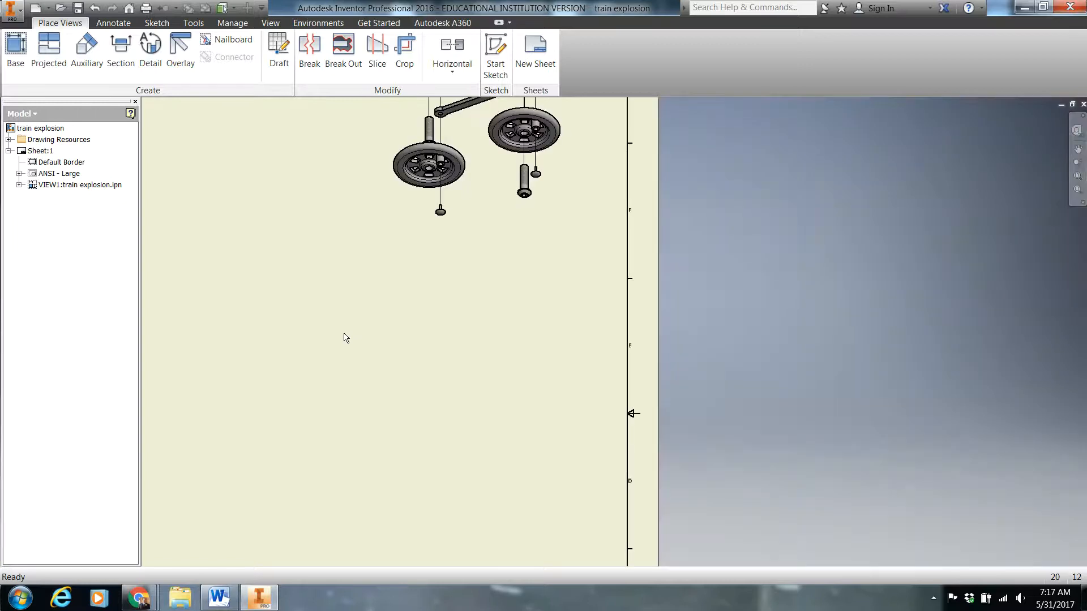
pyautogui.scroll(-3, 345, 337)
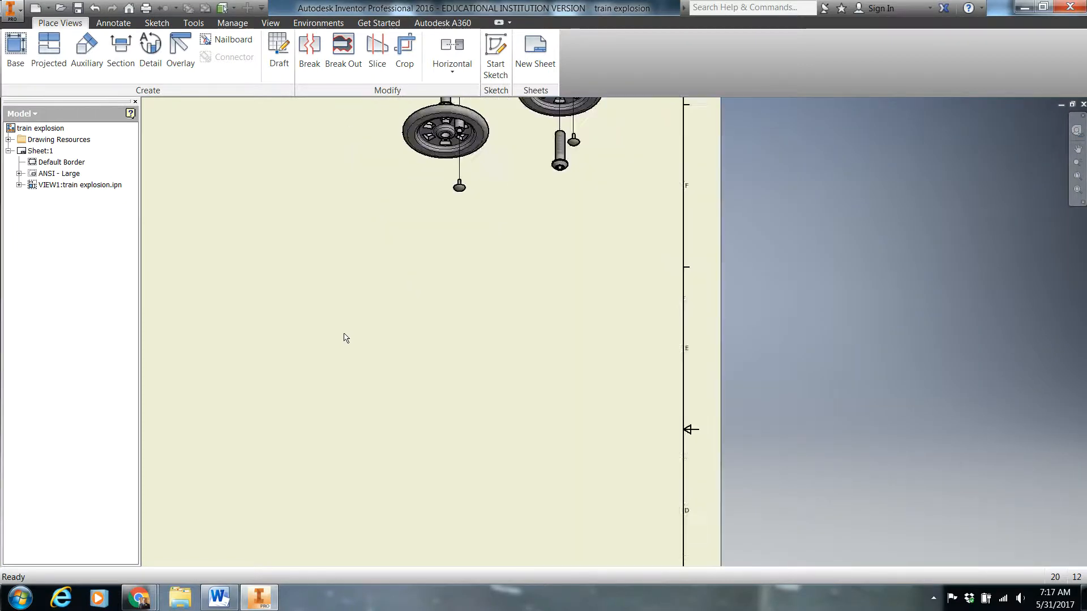
pyautogui.scroll(6, 348, 331)
pyautogui.moveTo(327, 332); pyautogui.dragTo(514, 308, button='middle')
pyautogui.scroll(-1, 527, 262)
pyautogui.scroll(-5, 528, 262)
pyautogui.scroll(4, 495, 255)
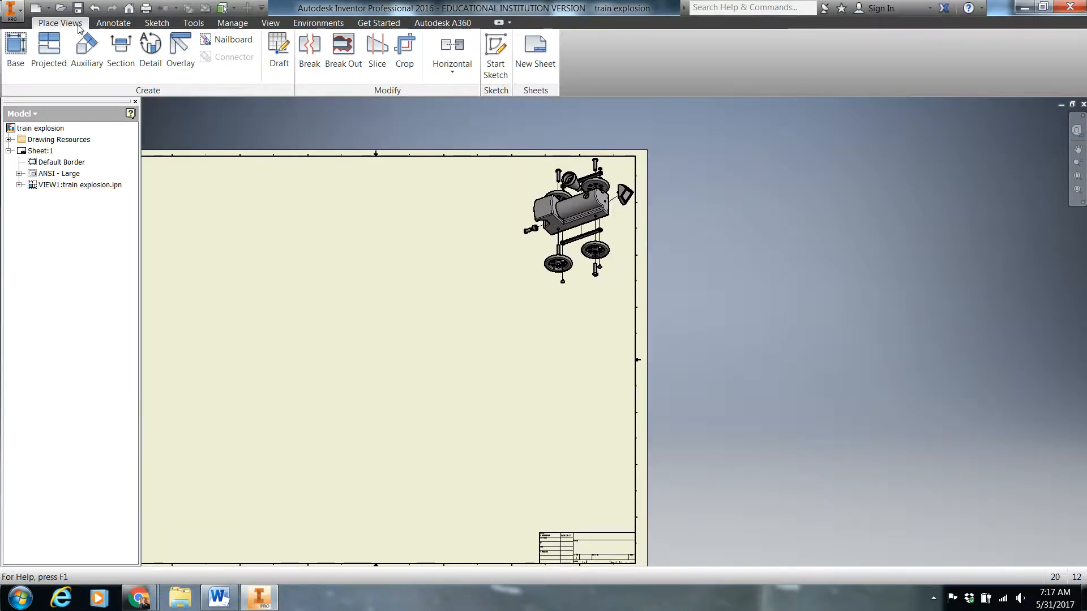
# Start a parts list and load the train assembly file from the 0 train folder as its source
pyautogui.click(113, 24)
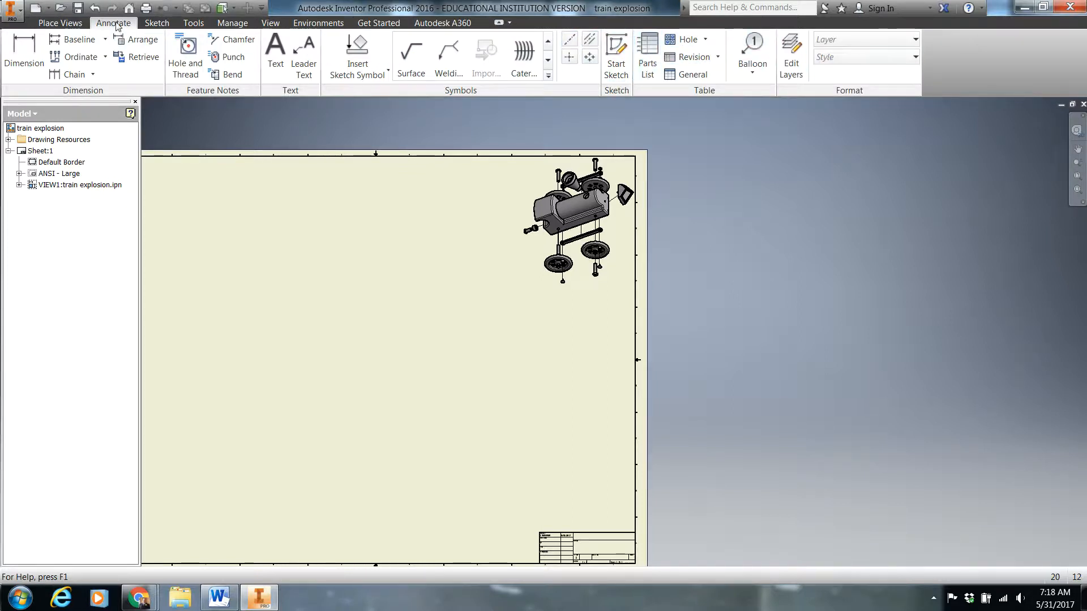
pyautogui.click(647, 57)
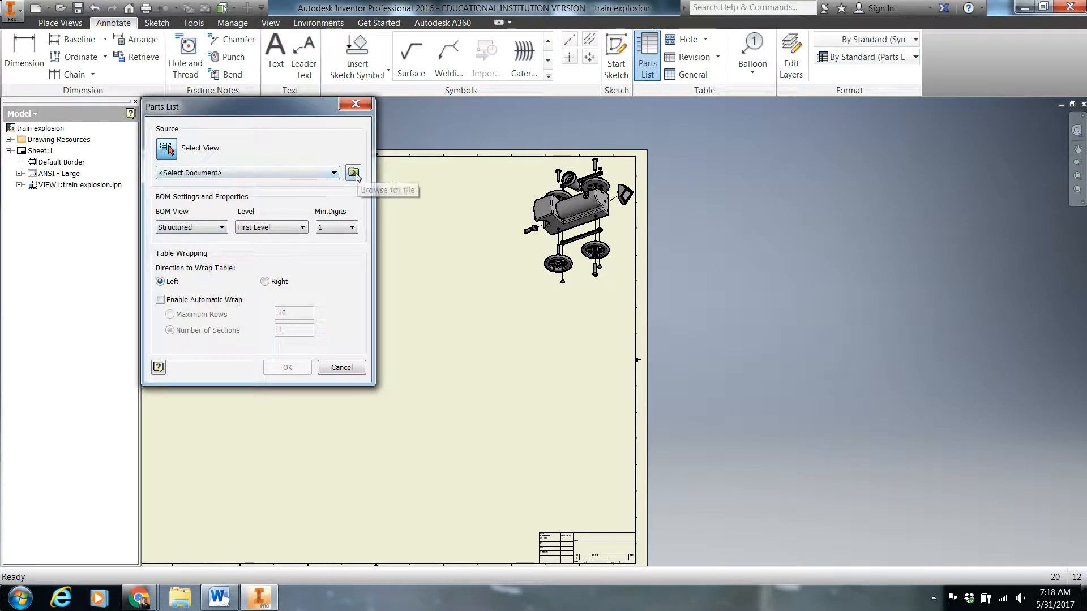
pyautogui.click(353, 173)
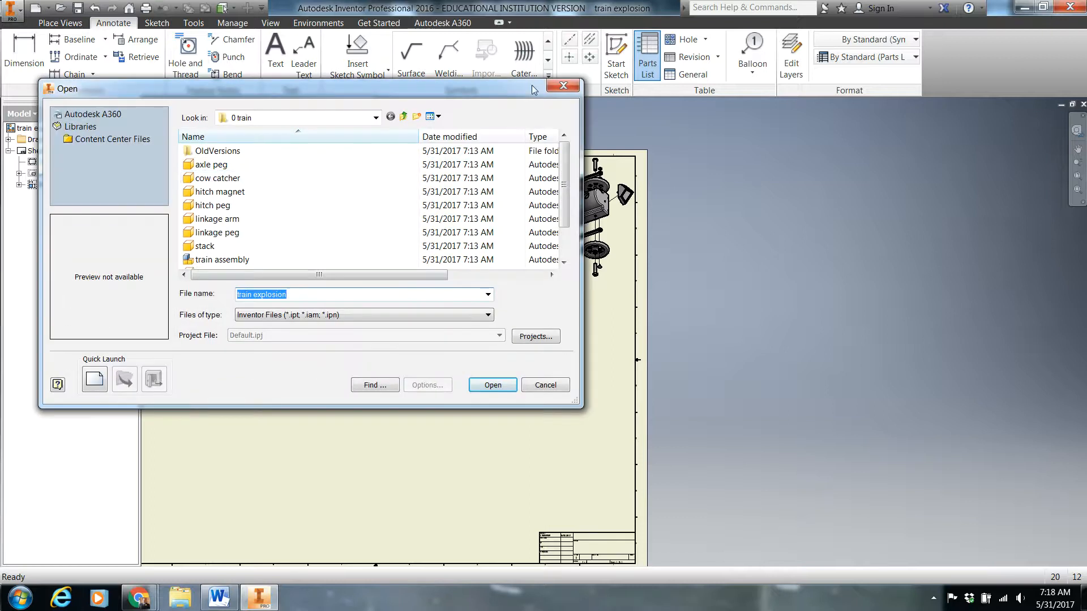
pyautogui.click(210, 261)
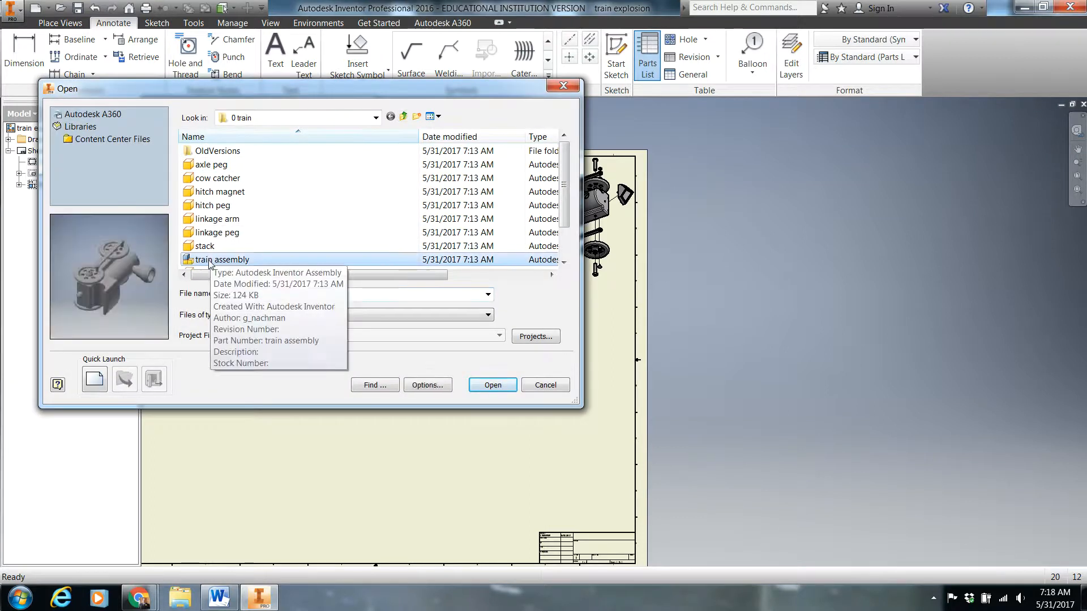
pyautogui.doubleClick(209, 260)
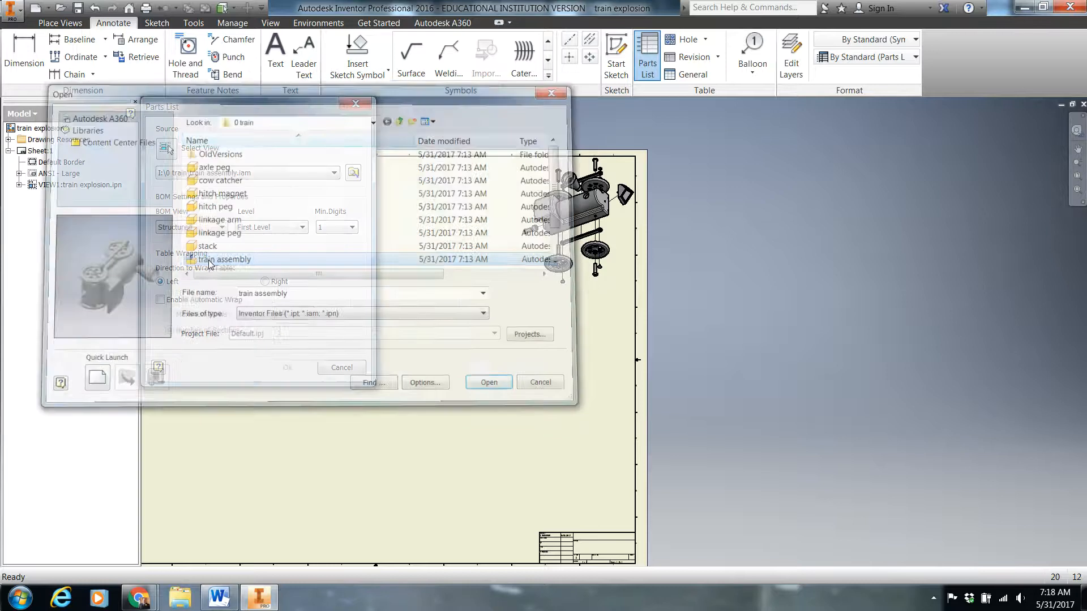
# Enable the assembly's BOM view and place the parts list directly above the title block against the sheet's right border
pyautogui.click(285, 368)
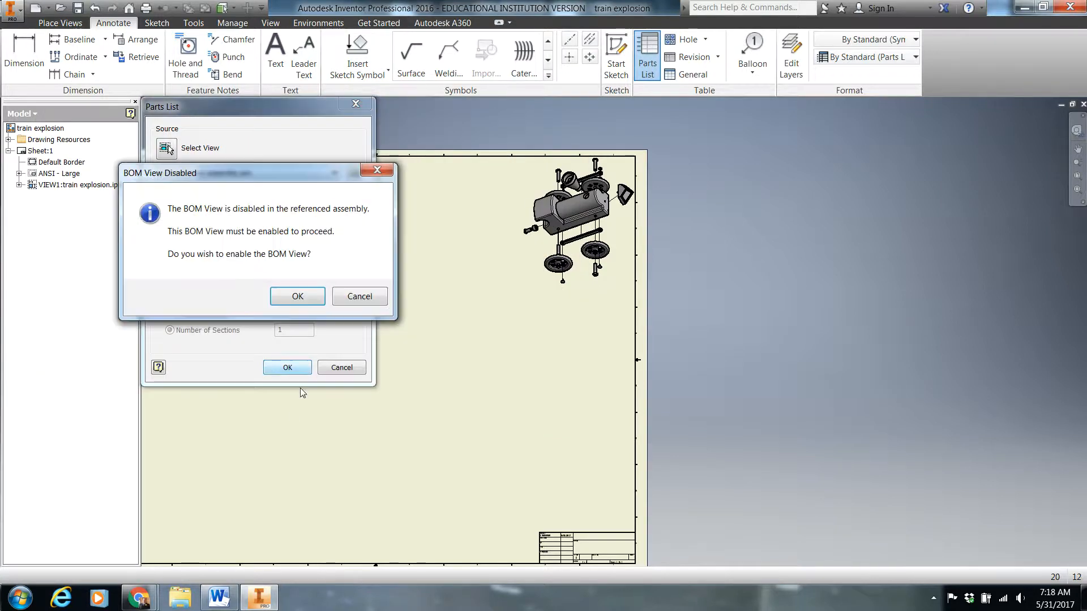
pyautogui.click(298, 297)
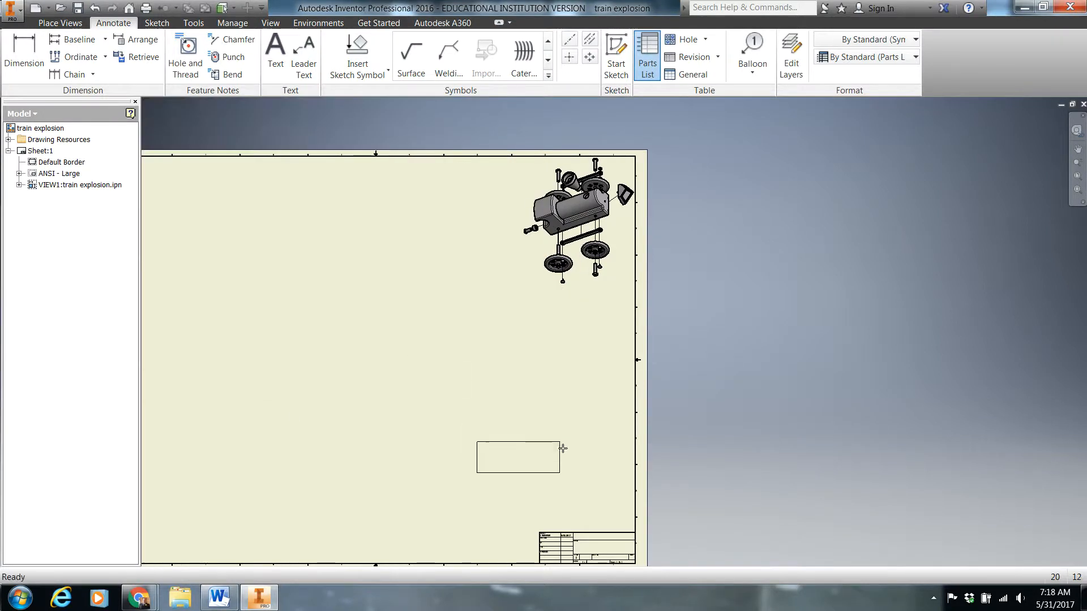
pyautogui.click(634, 502)
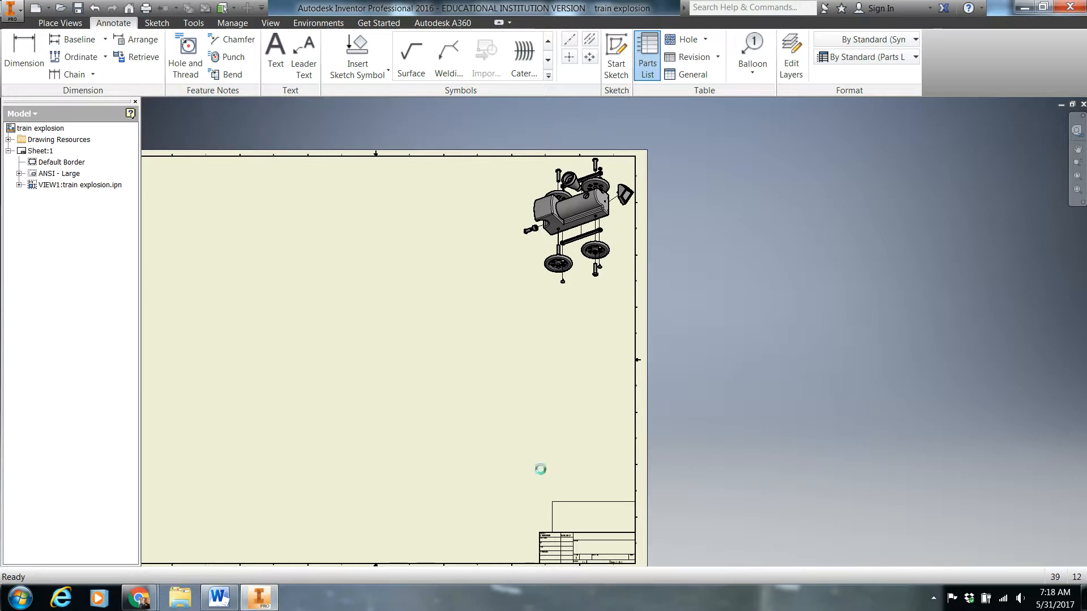
# Review the item numbers, quantities and part names in the placed parts list above the title block
pyautogui.scroll(2, 565, 507)
pyautogui.scroll(3, 566, 506)
pyautogui.moveTo(580, 435); pyautogui.dragTo(481, 41, button='middle')
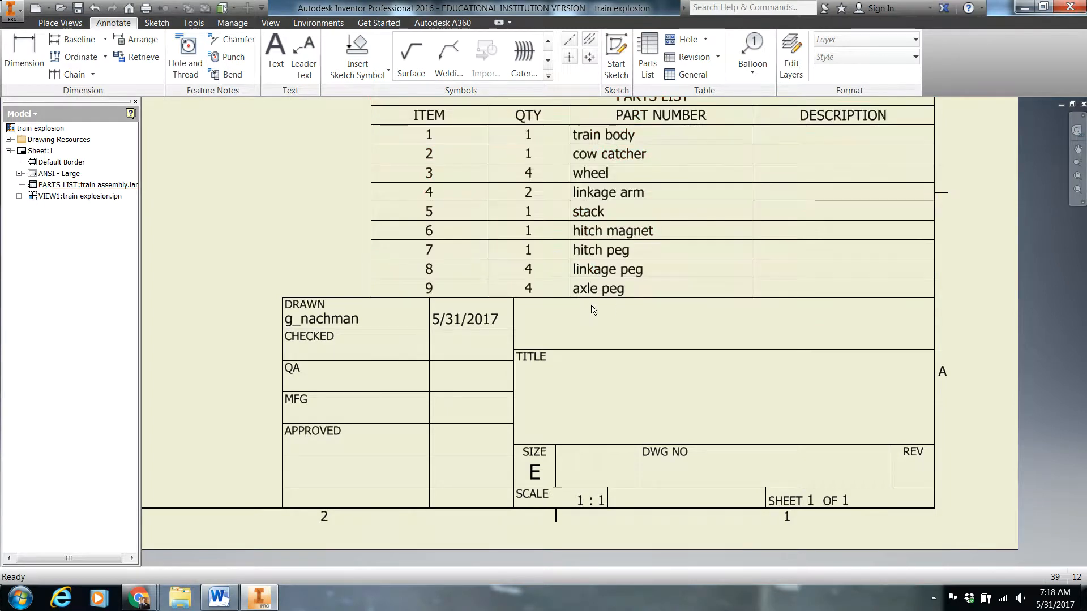
pyautogui.moveTo(568, 247)
pyautogui.mouseDown(button='middle')
pyautogui.moveTo(553, 265)
pyautogui.moveTo(449, 308)
pyautogui.mouseUp(button='middle')
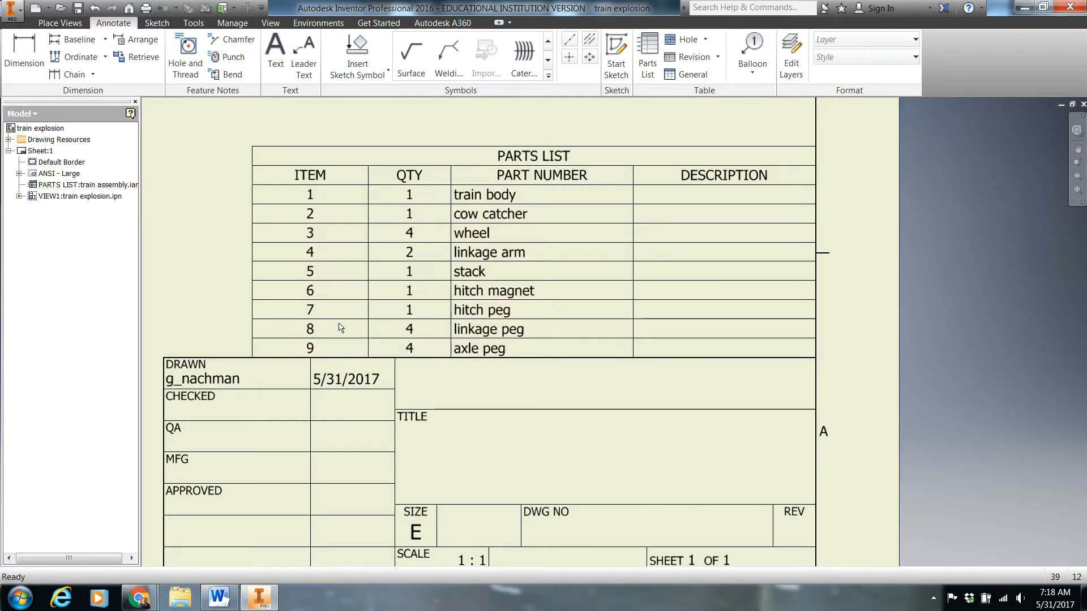
pyautogui.scroll(-5, 532, 152)
pyautogui.moveTo(533, 151); pyautogui.dragTo(486, 379, button='middle')
pyautogui.moveTo(418, 192)
pyautogui.mouseDown(button='middle')
pyautogui.moveTo(400, 357)
pyautogui.moveTo(379, 216)
pyautogui.mouseUp(button='middle')
# Switch to the 8.1 miniature train document in Word, examine its parts list and ballooned exploded drawing, and return to Inventor
pyautogui.click(219, 597)
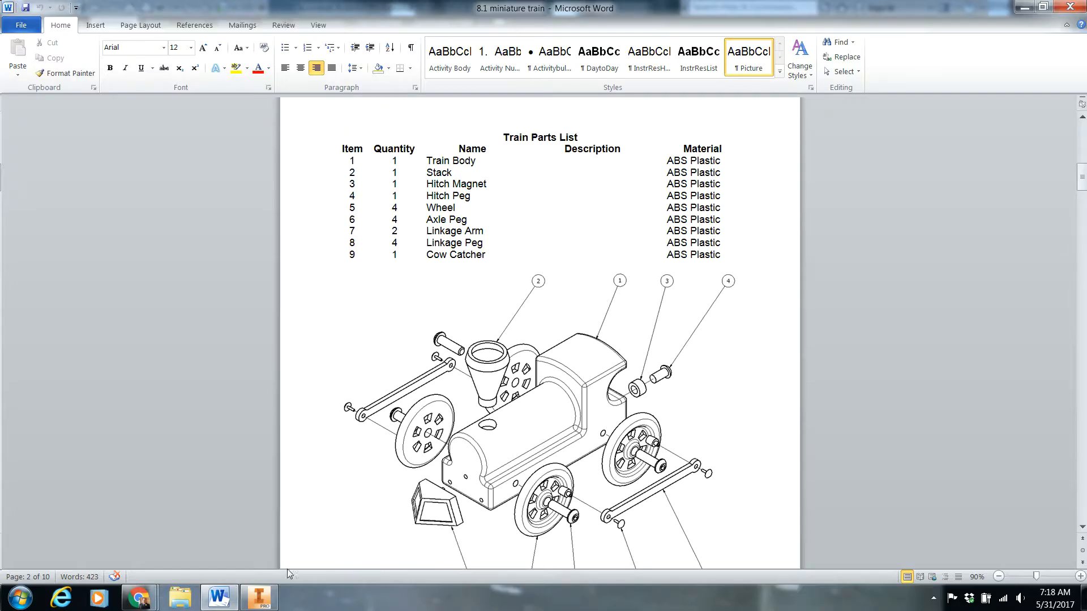
pyautogui.moveTo(260, 606)
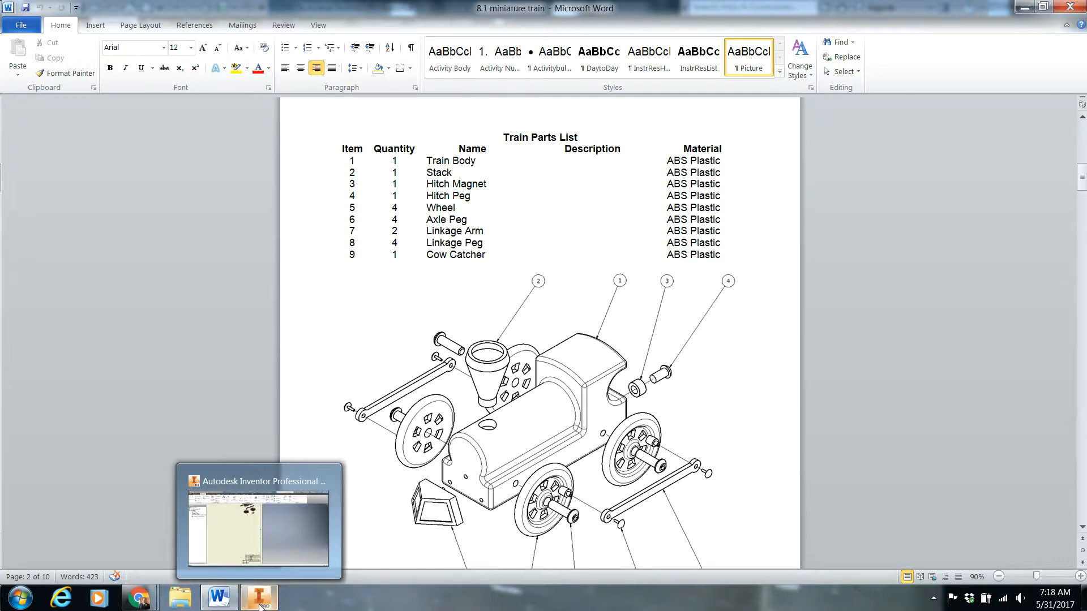
pyautogui.click(260, 606)
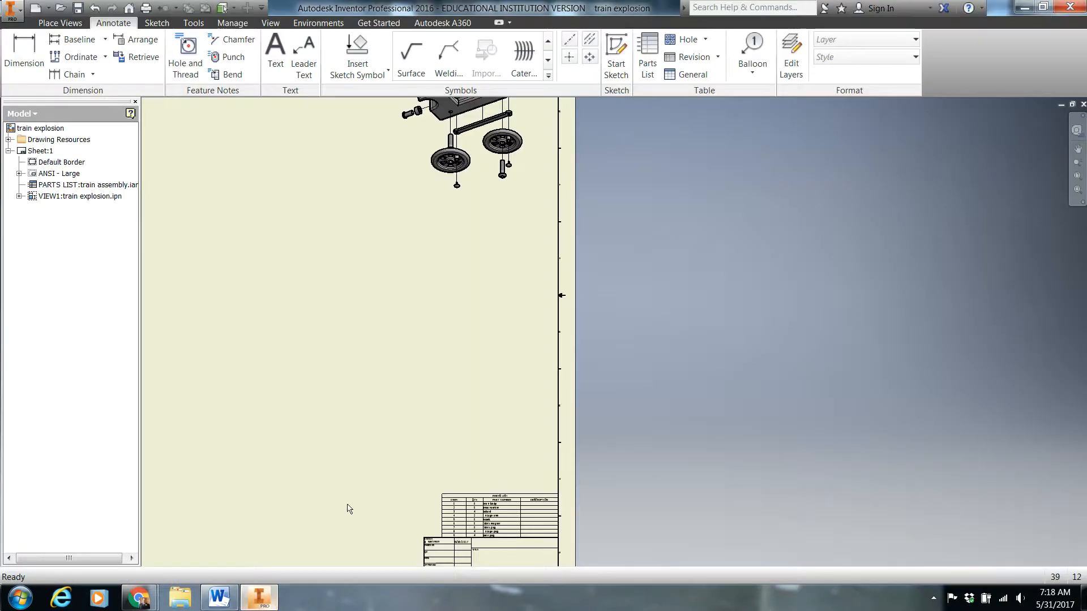
pyautogui.click(219, 597)
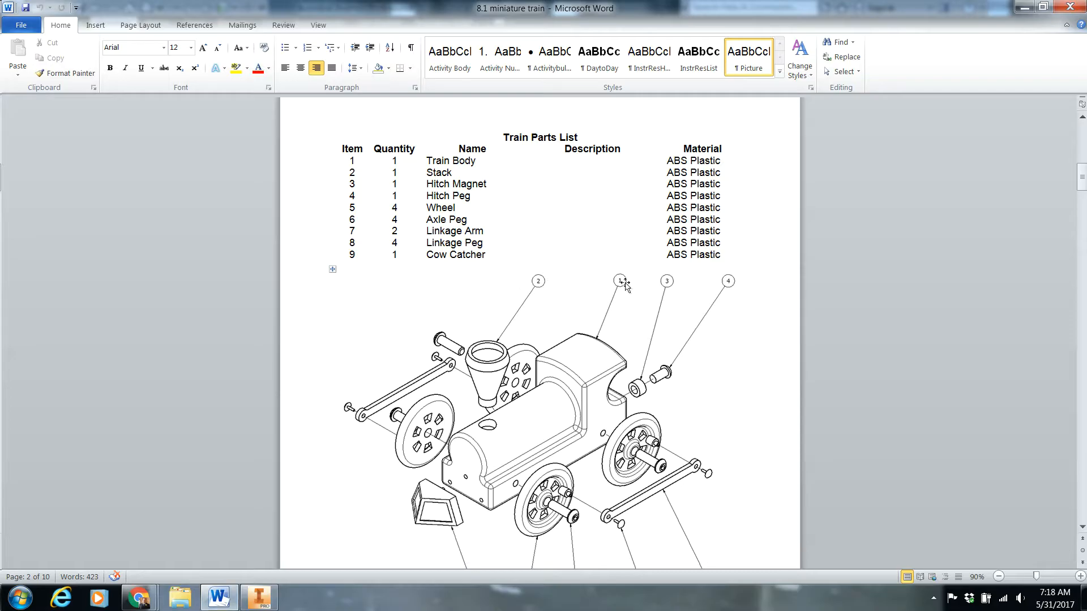
pyautogui.scroll(12, 570, 351)
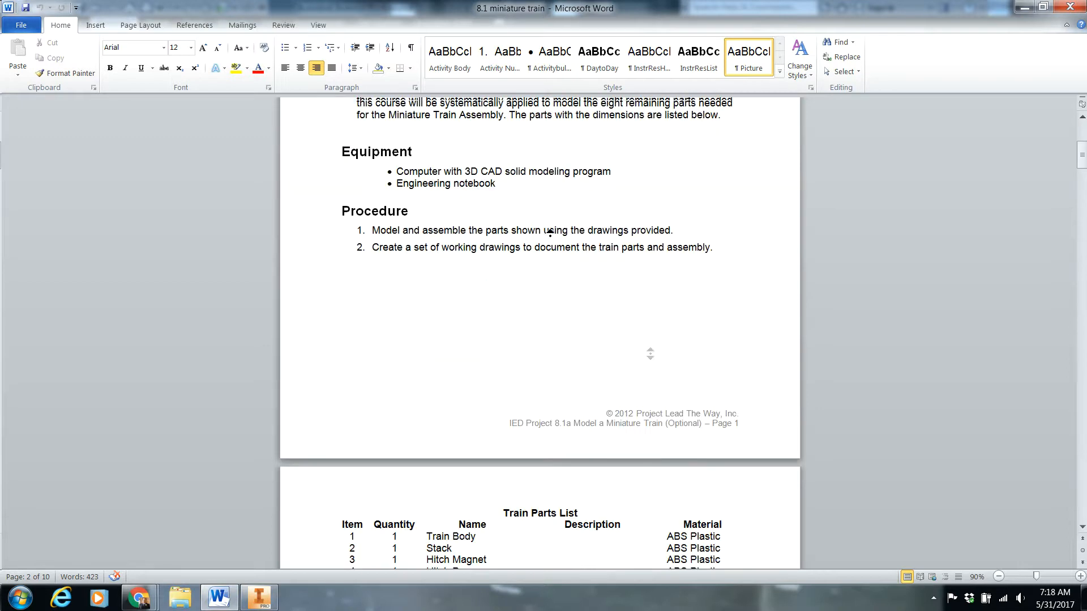
pyautogui.scroll(-12, 570, 351)
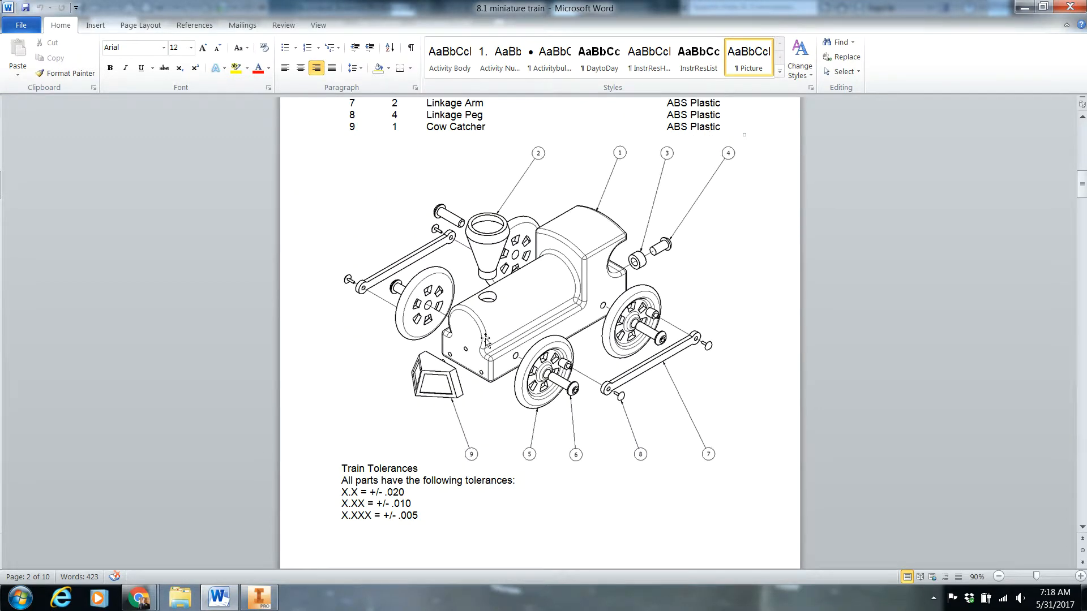
pyautogui.click(249, 598)
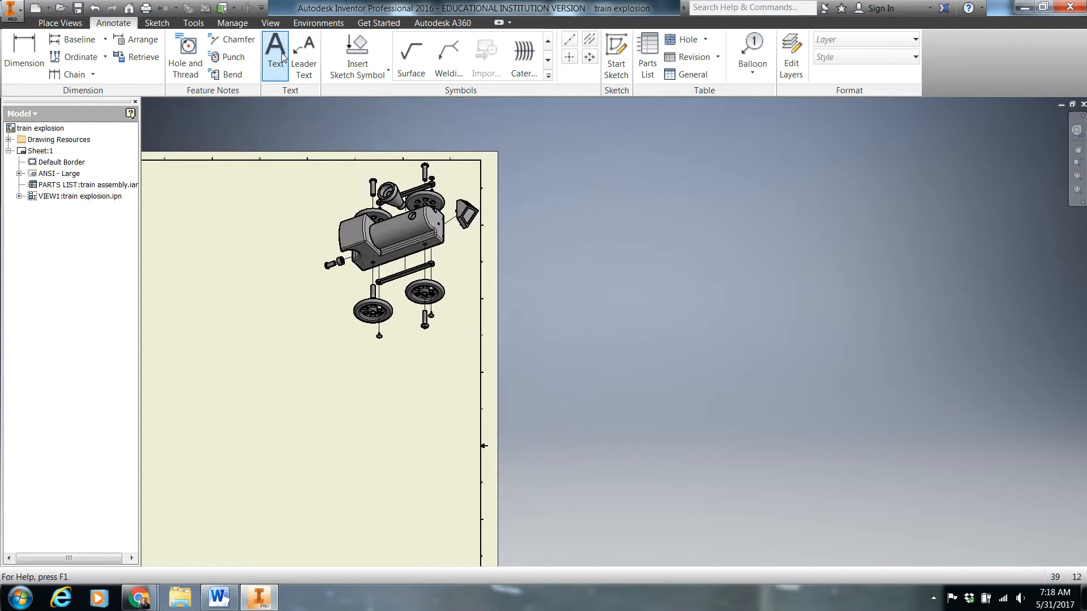
# Add a balloon to the hitch peg behind the train body, with a bent leader ending horizontally to the upper left
pyautogui.click(750, 54)
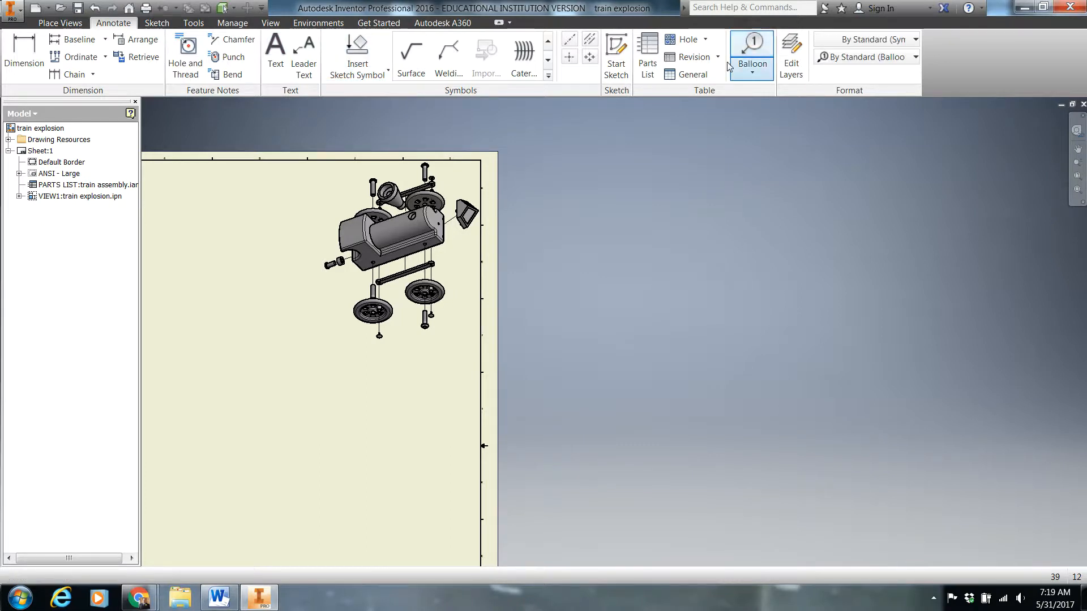
pyautogui.scroll(5, 324, 259)
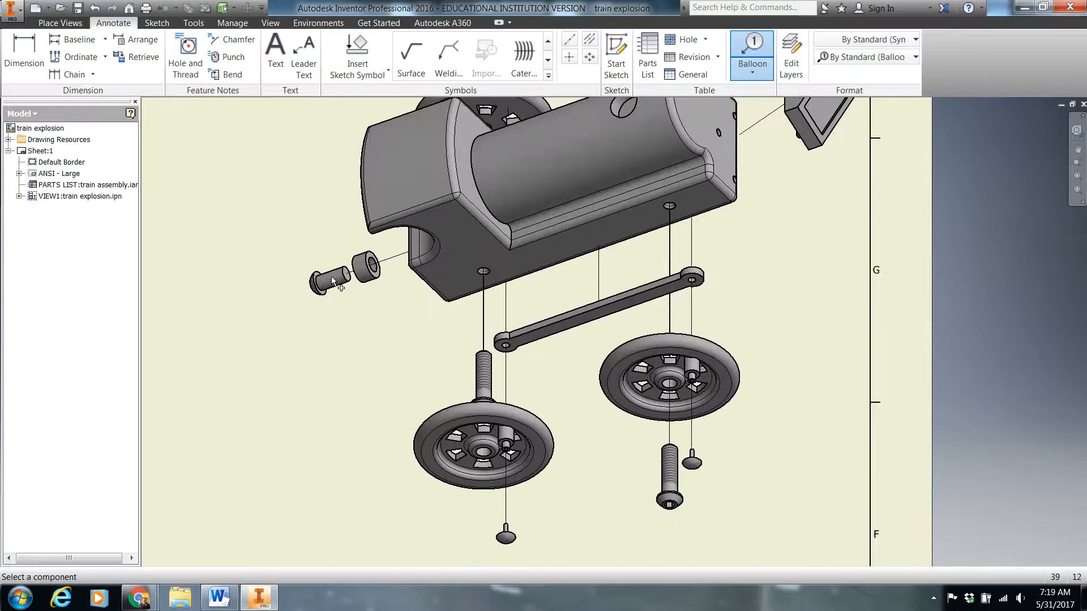
pyautogui.click(327, 280)
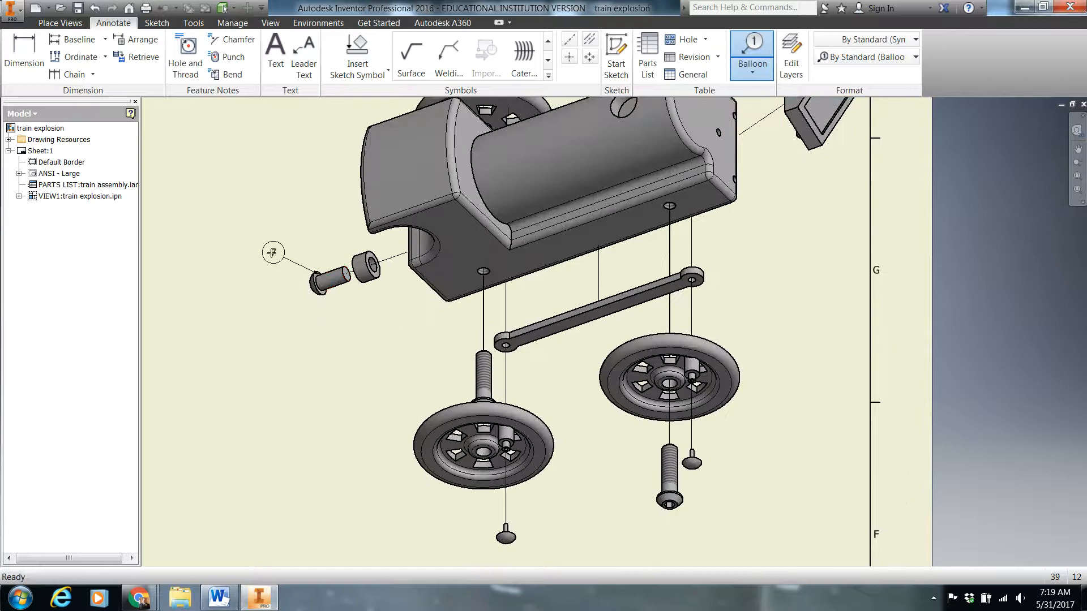
pyautogui.click(261, 217)
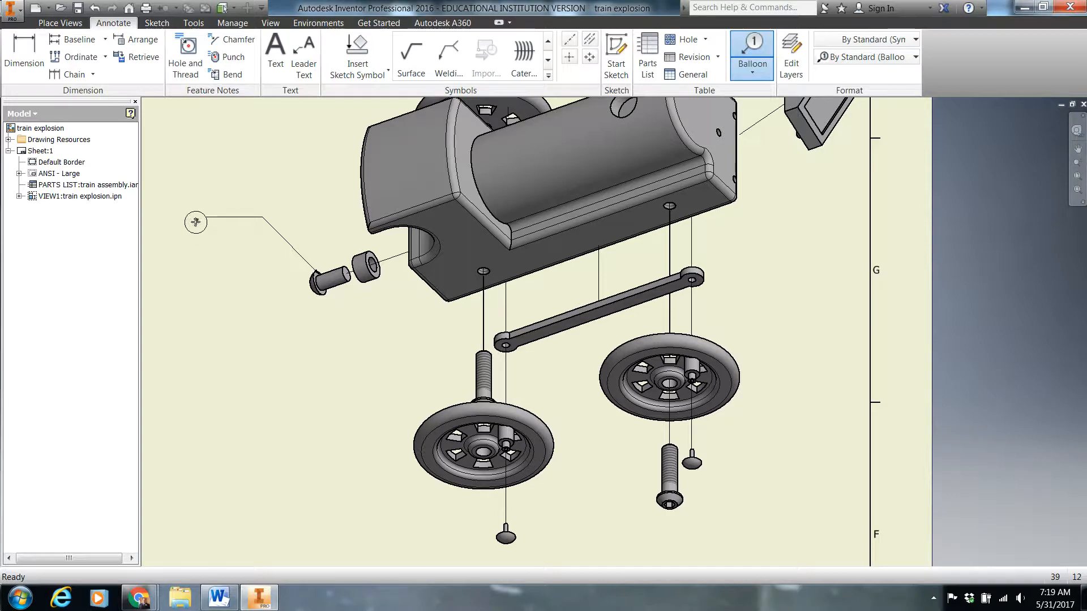
pyautogui.rightClick(200, 218)
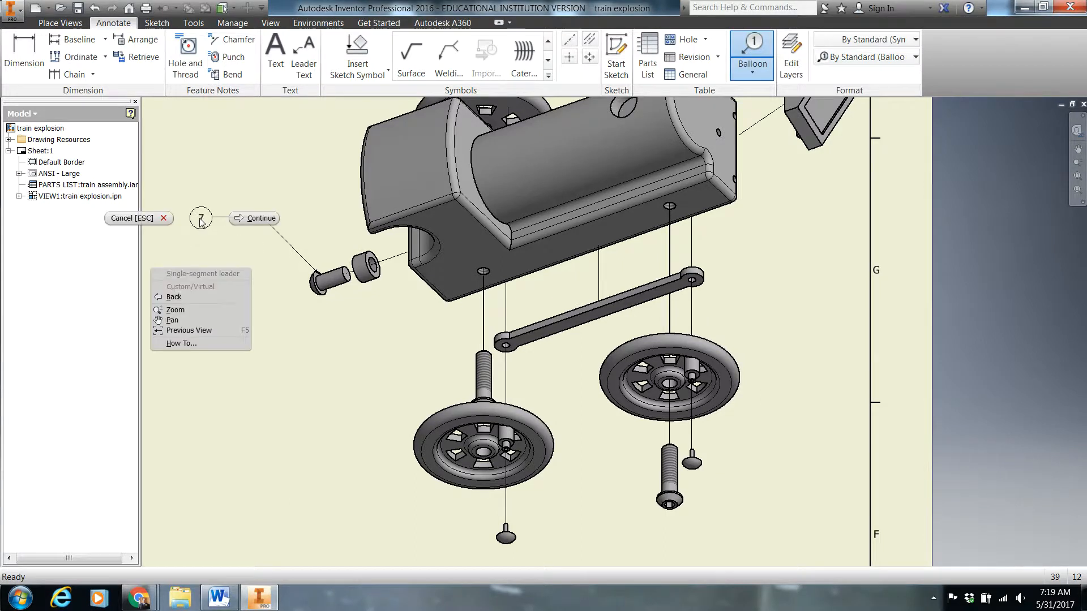
pyautogui.click(246, 222)
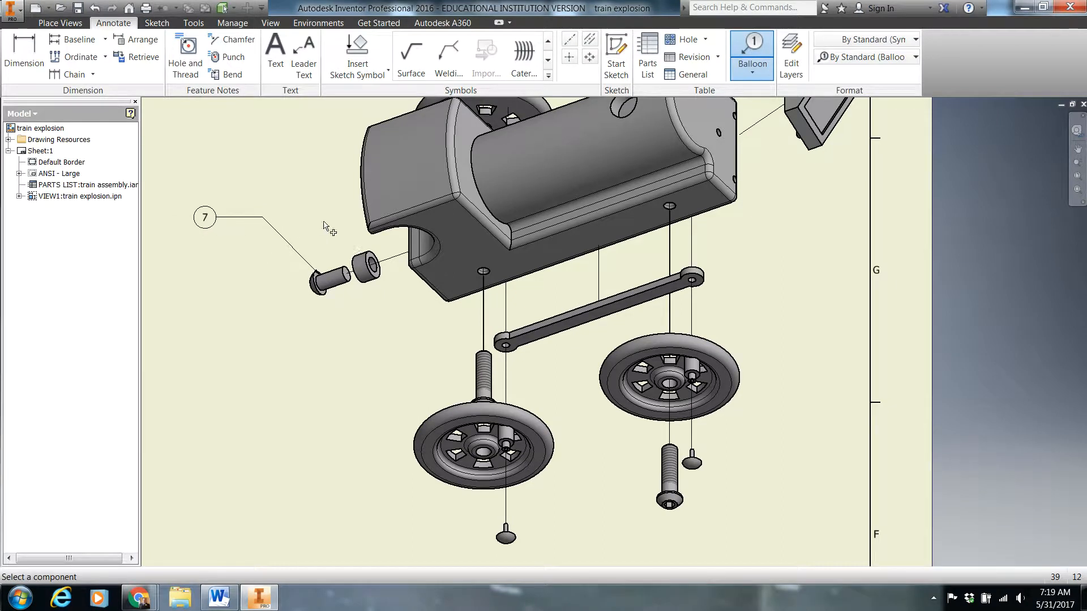
# Balloon the hitch magnet with a bent leader running down and ending horizontally to the left
pyautogui.click(366, 278)
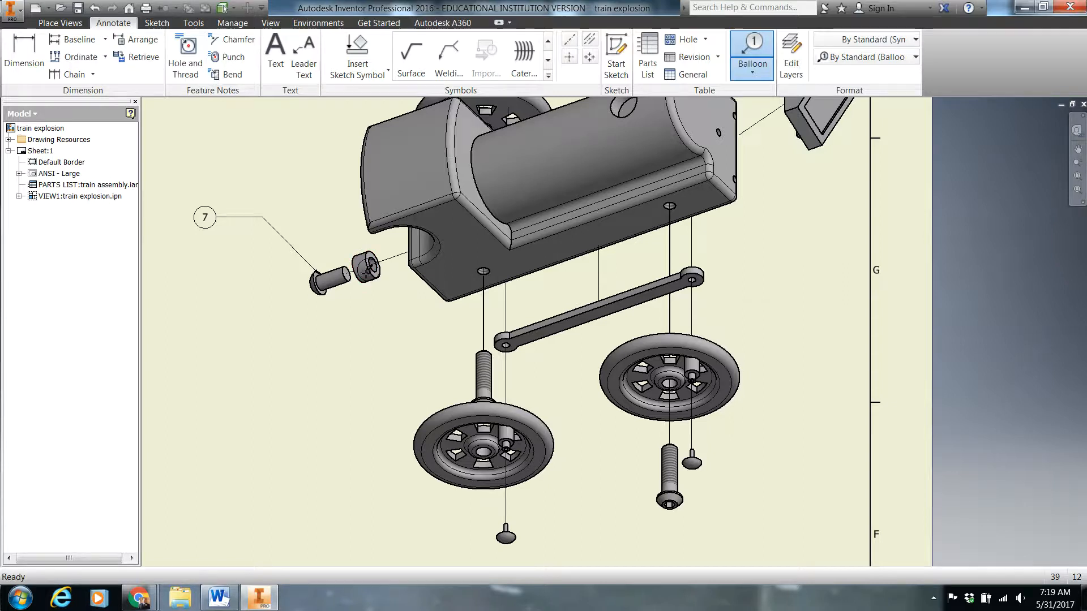
pyautogui.click(328, 361)
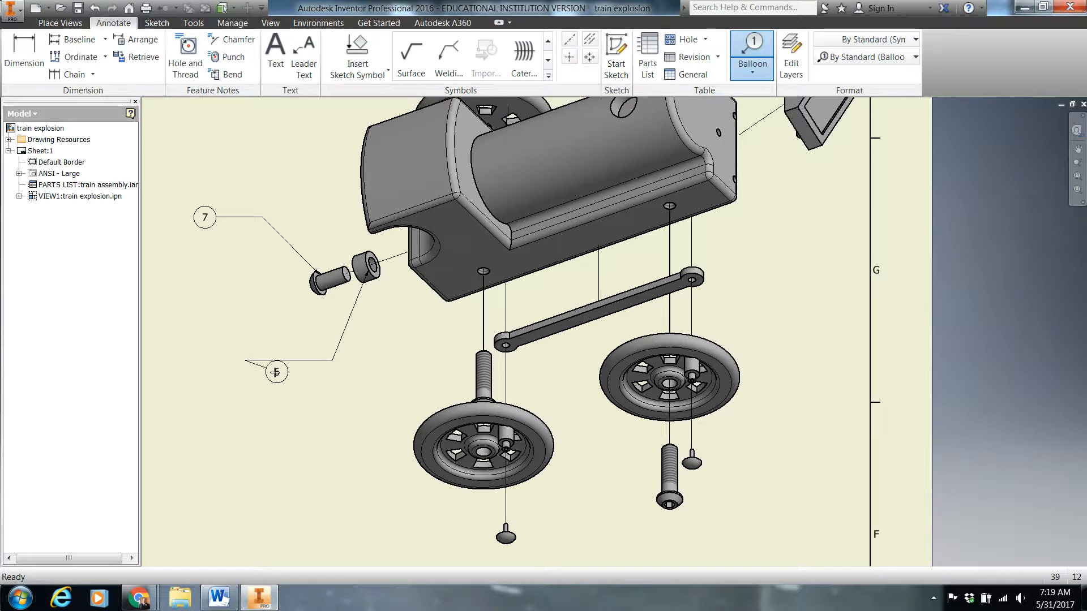
pyautogui.rightClick(270, 362)
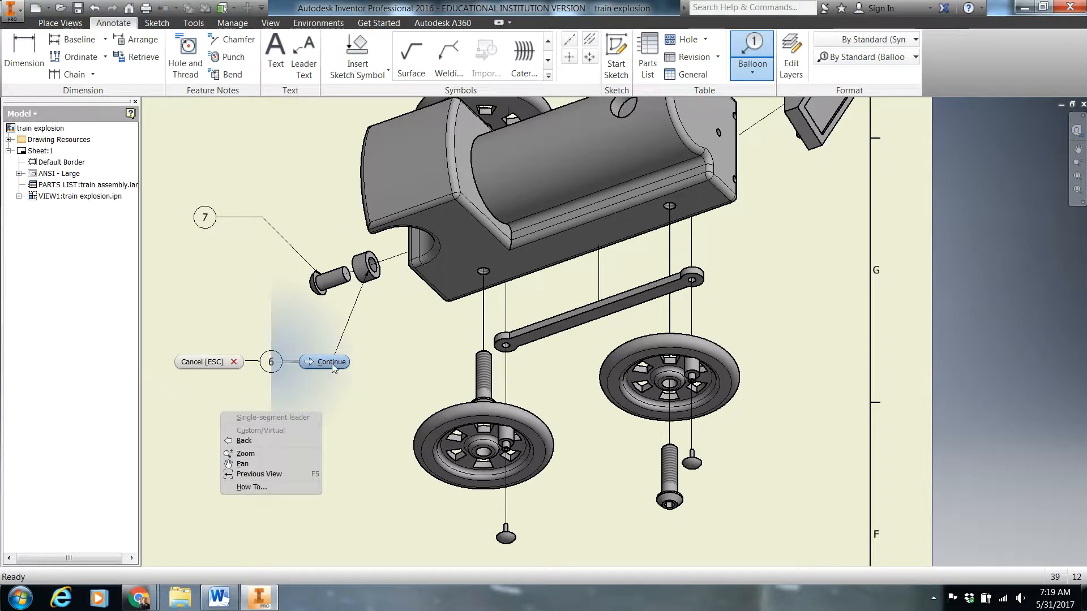
pyautogui.click(333, 366)
# Balloon the lower-left wheel with a bent leader running down and ending horizontally to the left
pyautogui.moveTo(354, 354); pyautogui.dragTo(294, 185, button='middle')
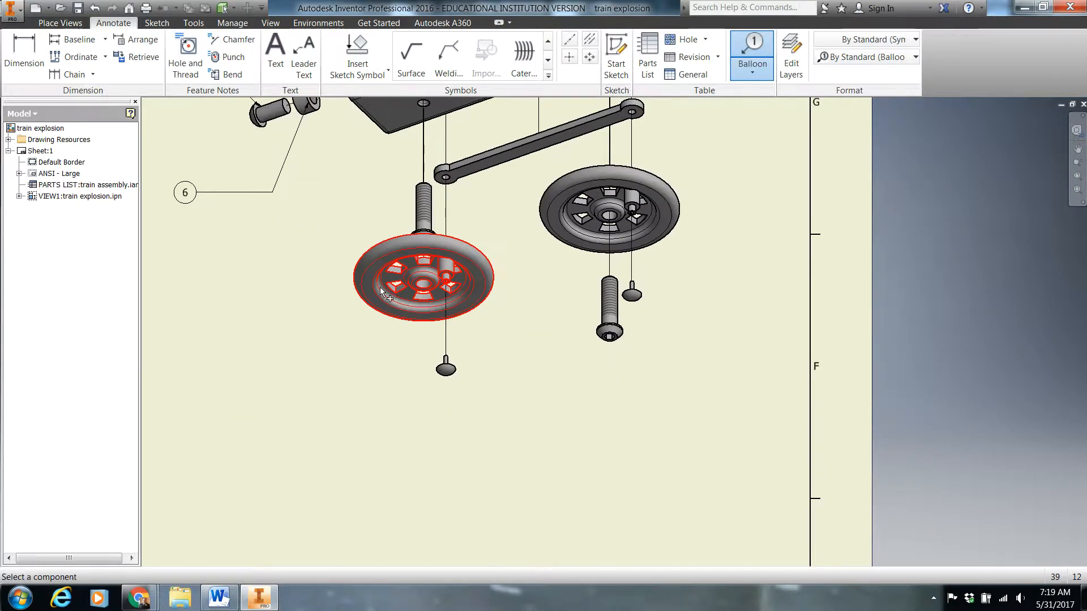
pyautogui.click(380, 291)
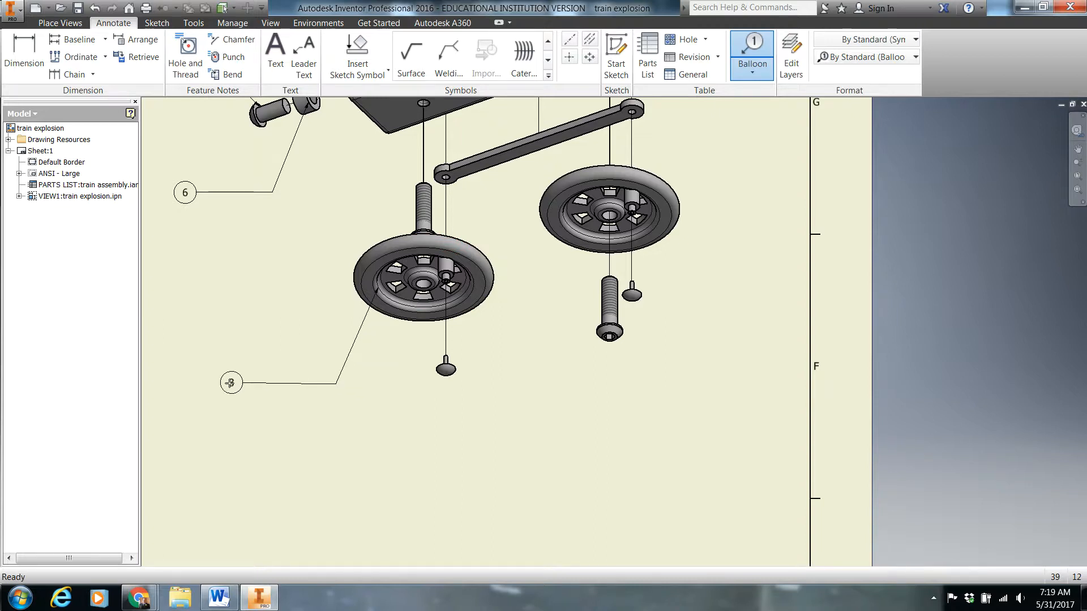
pyautogui.click(231, 384)
pyautogui.rightClick(237, 381)
pyautogui.click(276, 383)
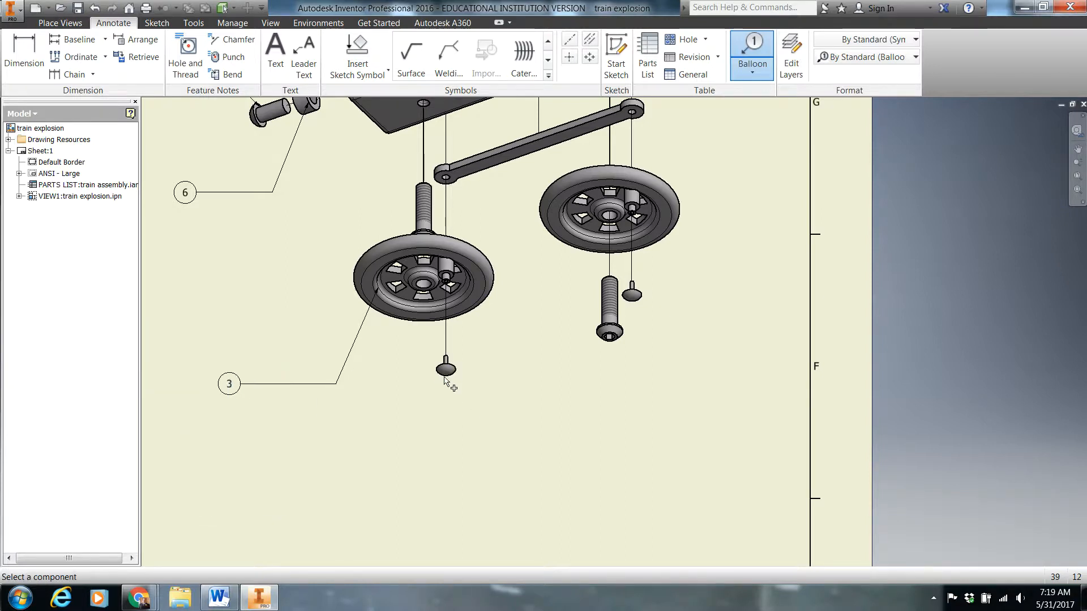
# Balloon the linkage peg below the lower-left wheel with a bent leader running down and ending horizontally to the right
pyautogui.click(447, 377)
pyautogui.click(474, 419)
pyautogui.rightClick(529, 419)
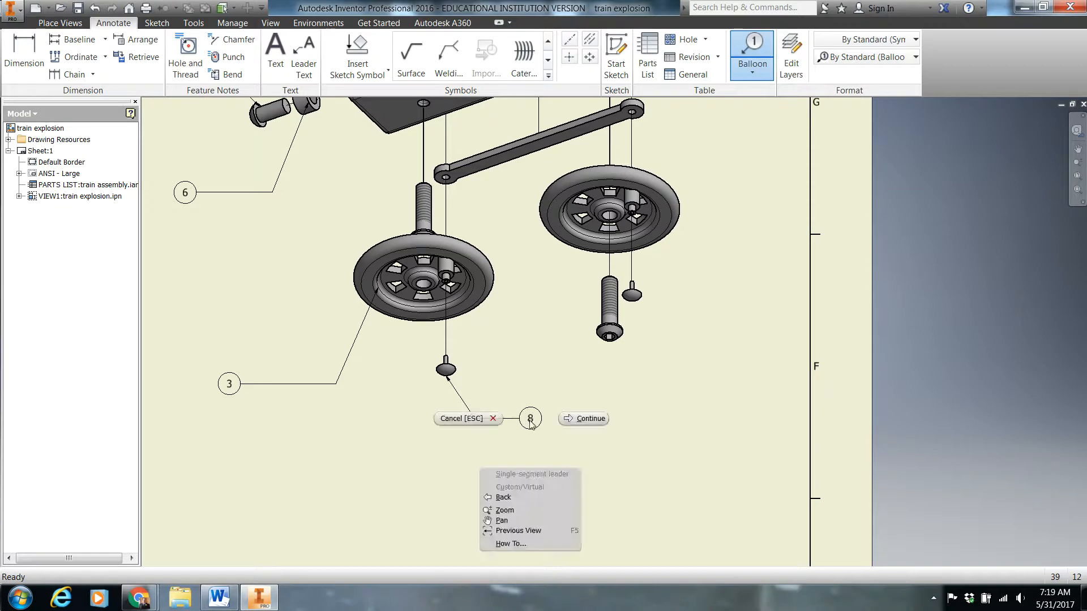
pyautogui.click(583, 418)
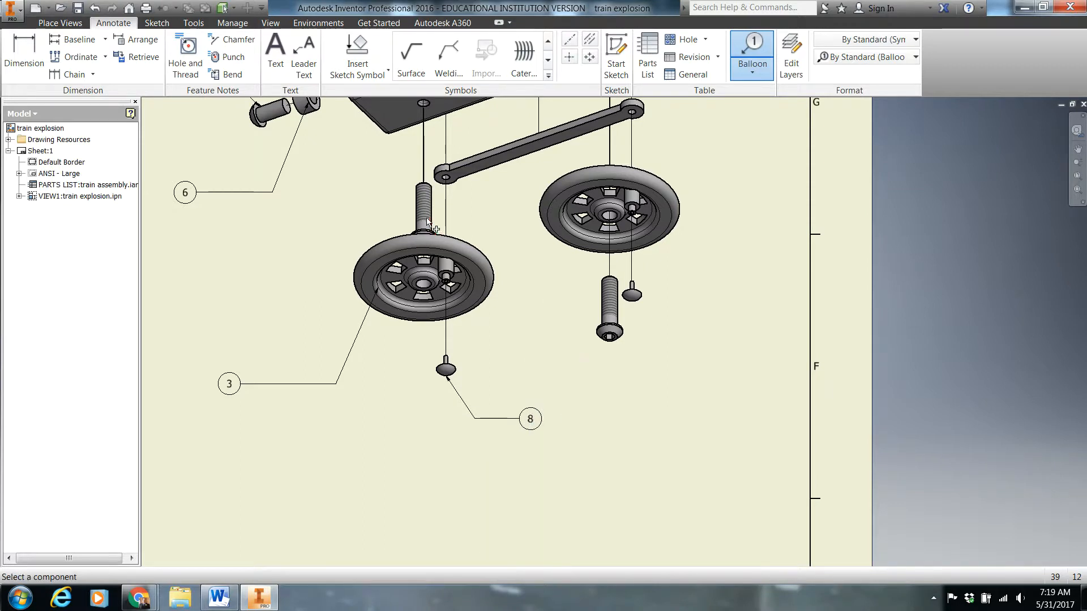
# Balloon the axle peg below the lower-right wheel with a bent leader running down and ending horizontally to the right
pyautogui.click(618, 311)
pyautogui.click(650, 403)
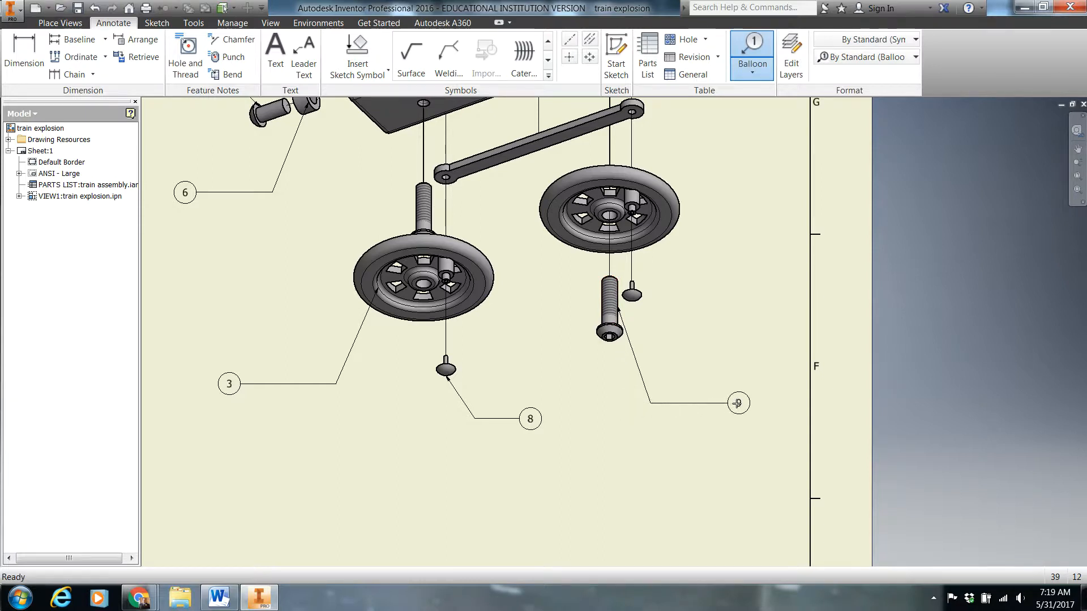
pyautogui.rightClick(738, 404)
pyautogui.click(778, 403)
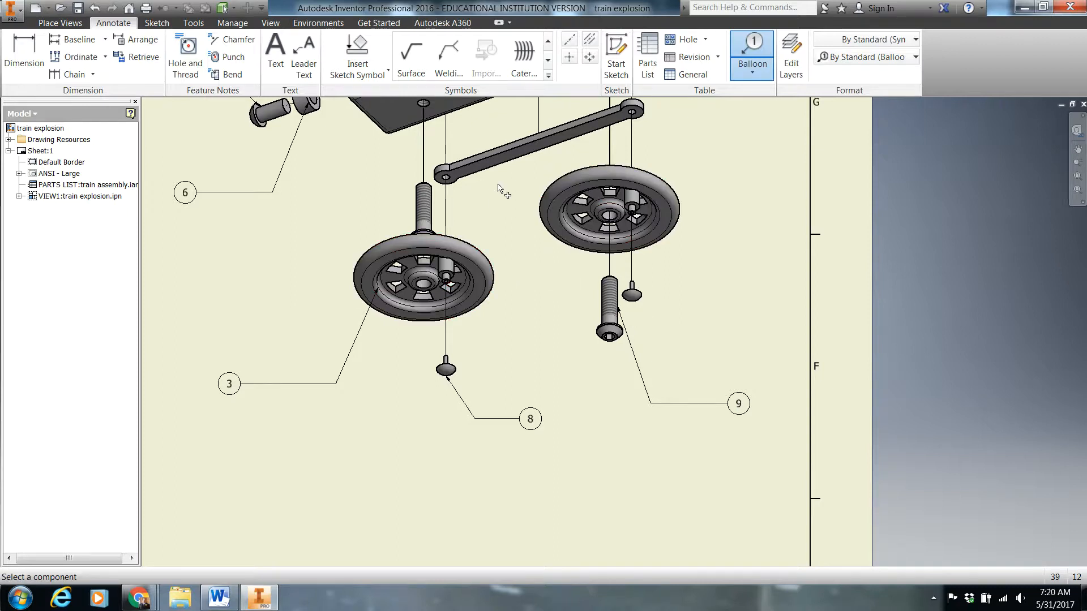
# Balloon the lower linkage arm with a long bent leader running down between the wheels and ending horizontally to the right
pyautogui.click(502, 165)
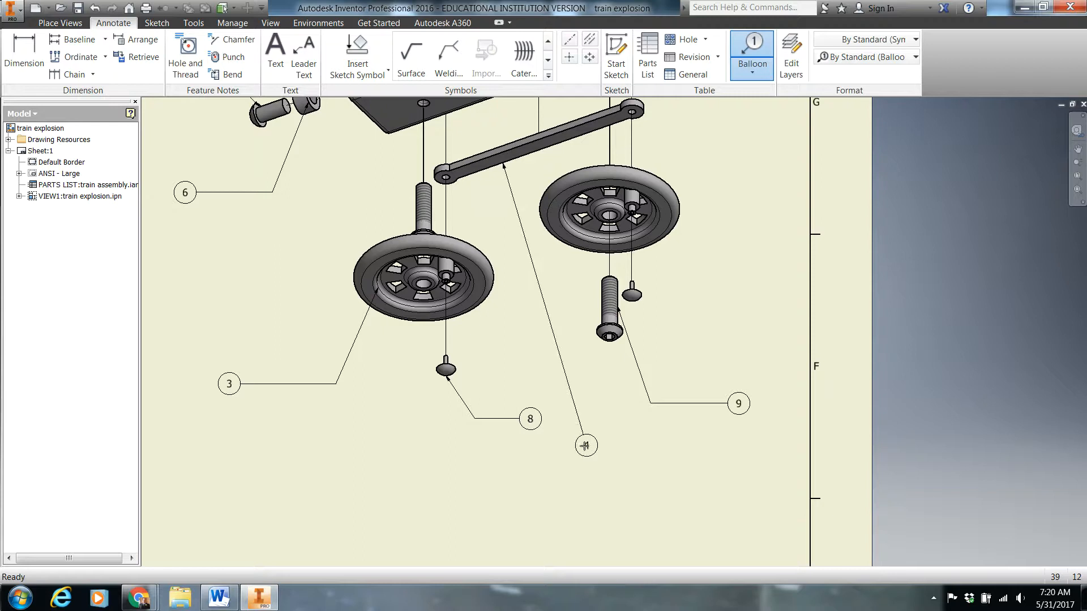
pyautogui.click(586, 446)
pyautogui.click(690, 447)
pyautogui.rightClick(691, 447)
pyautogui.click(727, 437)
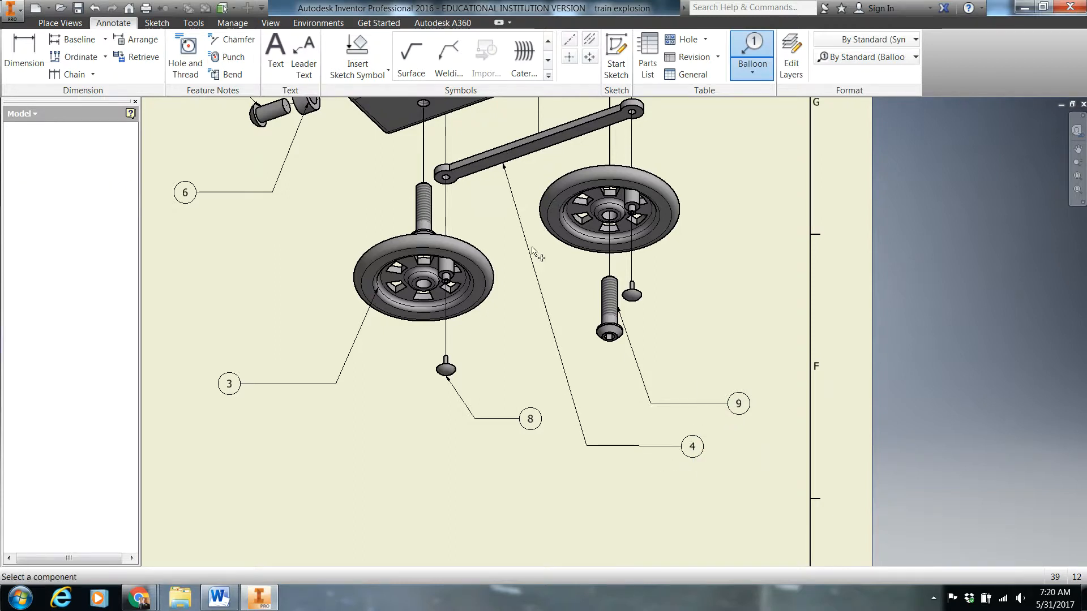
# Balloon the cow catcher with a bent leader running down and ending horizontally to the right
pyautogui.moveTo(532, 250)
pyautogui.mouseDown(button='middle')
pyautogui.moveTo(403, 462)
pyautogui.moveTo(417, 496)
pyautogui.mouseUp(button='middle')
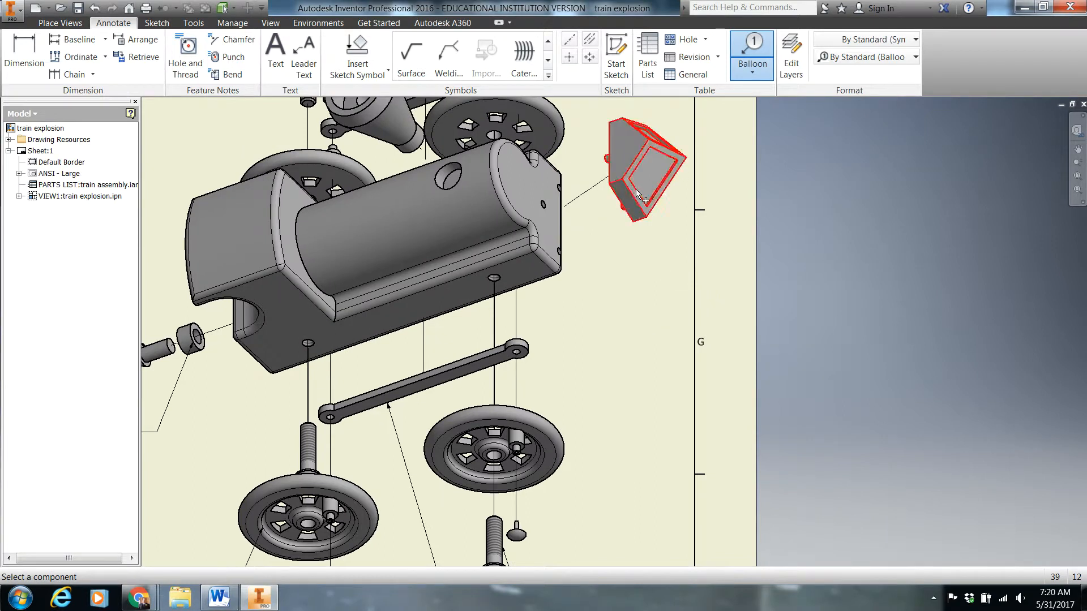
pyautogui.click(636, 193)
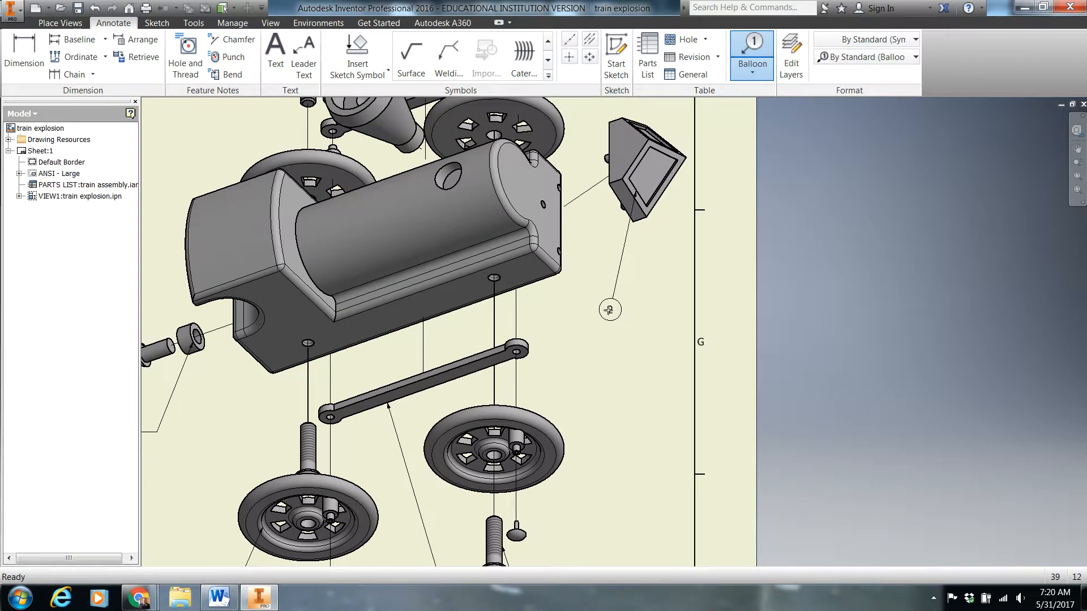
pyautogui.click(610, 309)
pyautogui.rightClick(672, 310)
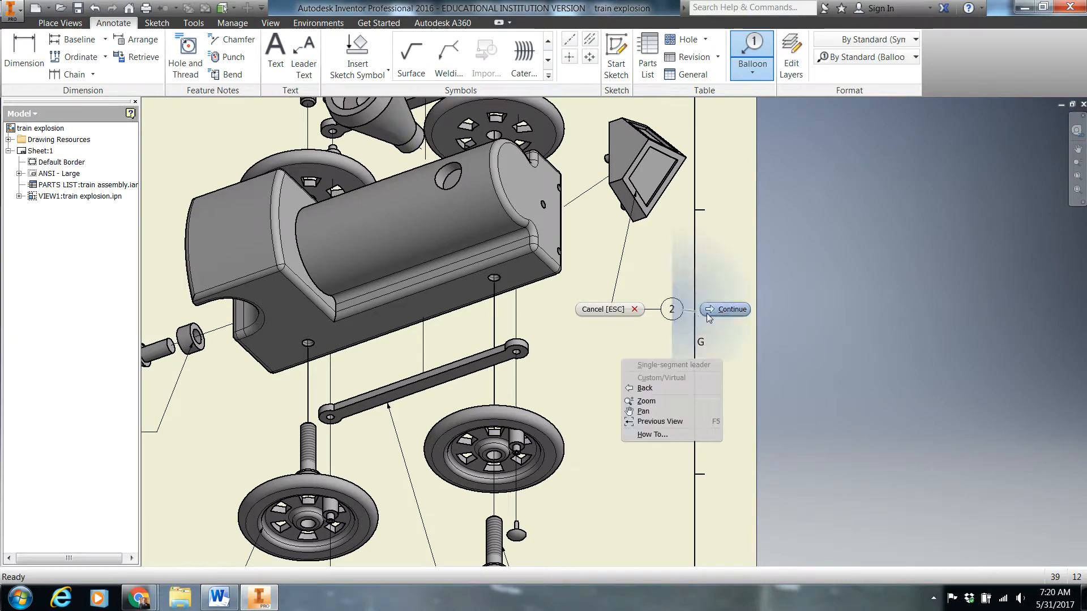
pyautogui.click(709, 316)
# Balloon the train body with a bent leader running up and ending horizontally to the left
pyautogui.moveTo(251, 193); pyautogui.dragTo(506, 310, button='middle')
pyautogui.scroll(1, 506, 310)
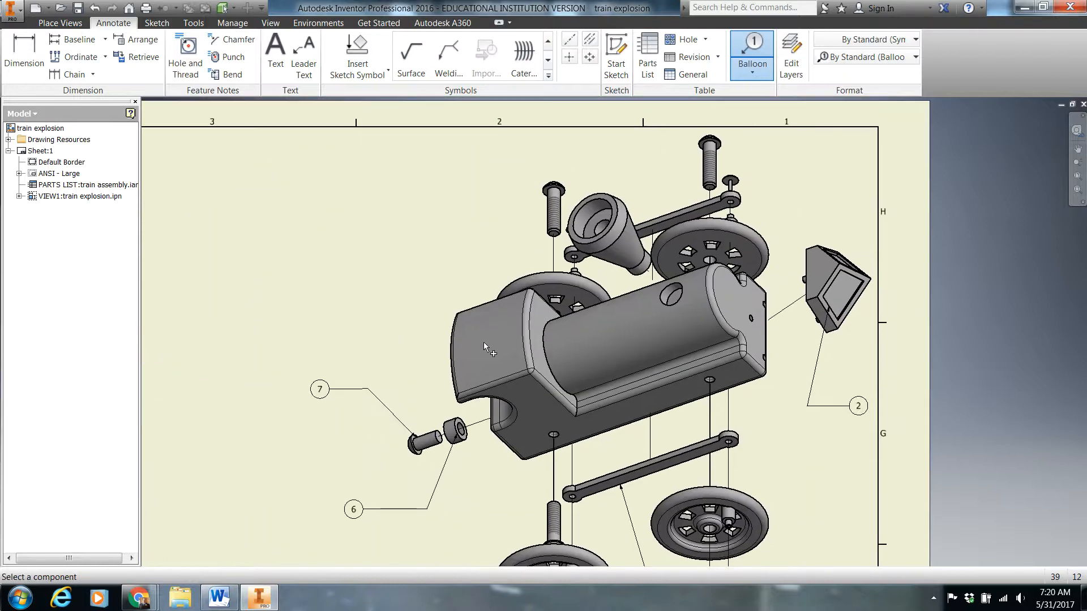
pyautogui.click(520, 342)
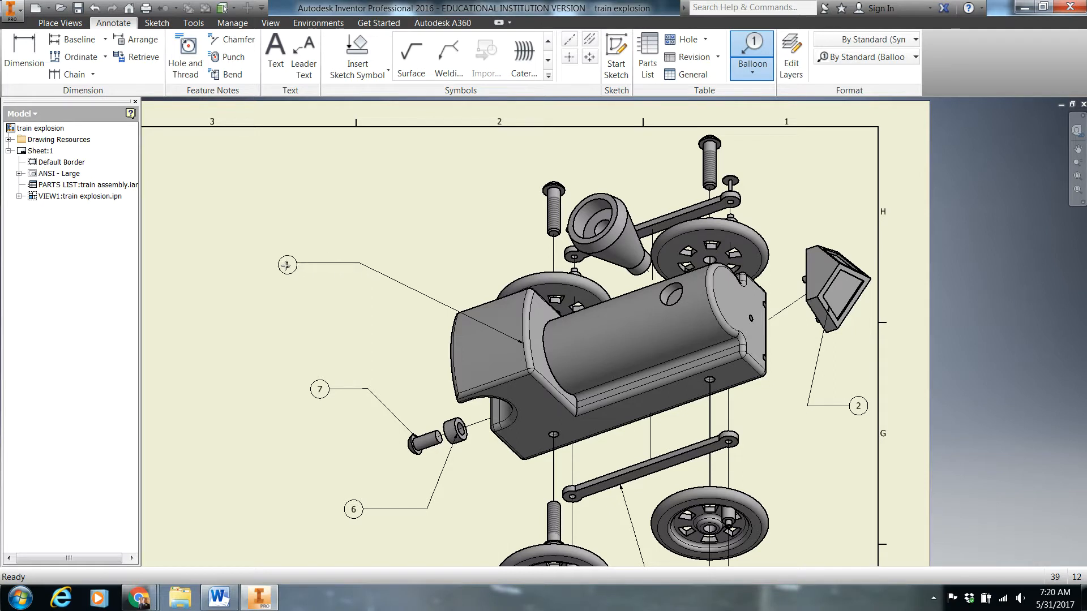
pyautogui.rightClick(287, 265)
pyautogui.click(346, 266)
# Balloon the stack with a bent leader running up and ending horizontally to the left
pyautogui.click(582, 247)
pyautogui.rightClick(415, 196)
pyautogui.click(462, 201)
# Examine the ballooned exploded view and compare its balloons with the items in the parts list above the title block
pyautogui.scroll(-3, 418, 267)
pyautogui.moveTo(408, 250); pyautogui.dragTo(390, 215, button='middle')
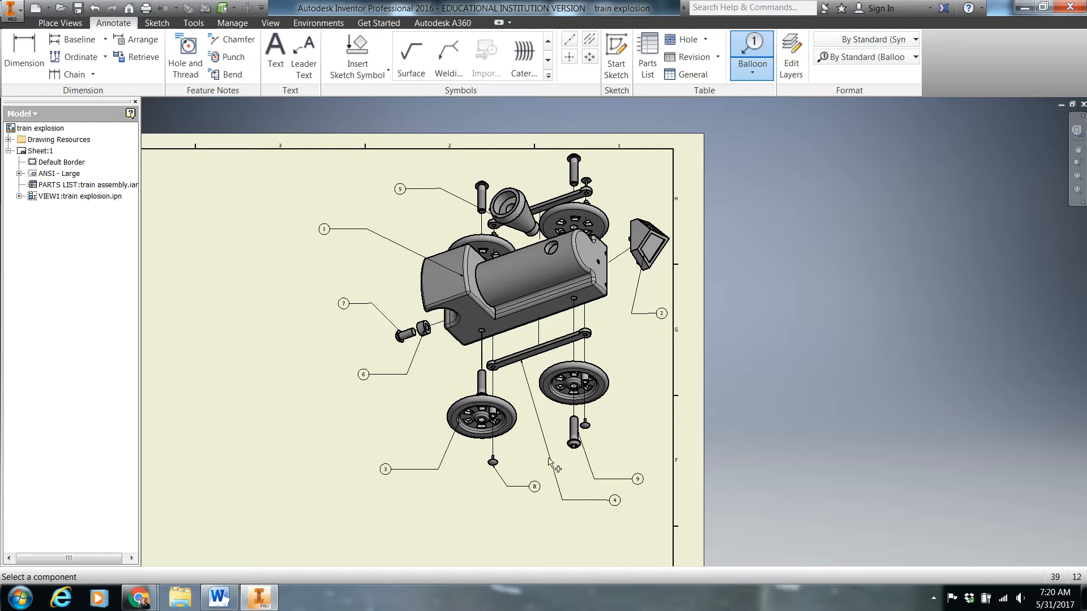
pyautogui.scroll(-6, 414, 419)
pyautogui.scroll(5, 413, 419)
pyautogui.moveTo(412, 413)
pyautogui.mouseDown(button='middle')
pyautogui.moveTo(409, 148)
pyautogui.moveTo(463, 124)
pyautogui.moveTo(484, 79)
pyautogui.mouseUp(button='middle')
pyautogui.moveTo(455, 438)
pyautogui.mouseDown(button='middle')
pyautogui.moveTo(464, 236)
pyautogui.moveTo(498, 128)
pyautogui.mouseUp(button='middle')
pyautogui.scroll(-3, 466, 341)
pyautogui.scroll(2, 487, 398)
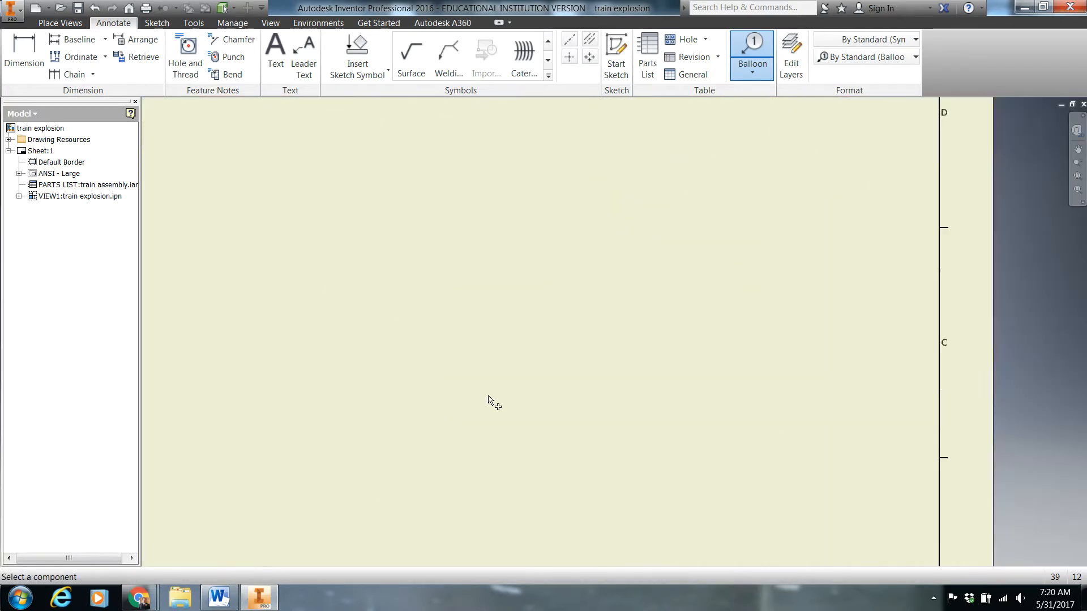
pyautogui.scroll(2, 548, 470)
pyautogui.scroll(3, 548, 471)
pyautogui.scroll(-8, 575, 520)
pyautogui.moveTo(575, 520)
pyautogui.mouseDown(button='middle')
pyautogui.moveTo(573, 390)
pyautogui.moveTo(641, 175)
pyautogui.mouseUp(button='middle')
pyautogui.scroll(5, 568, 315)
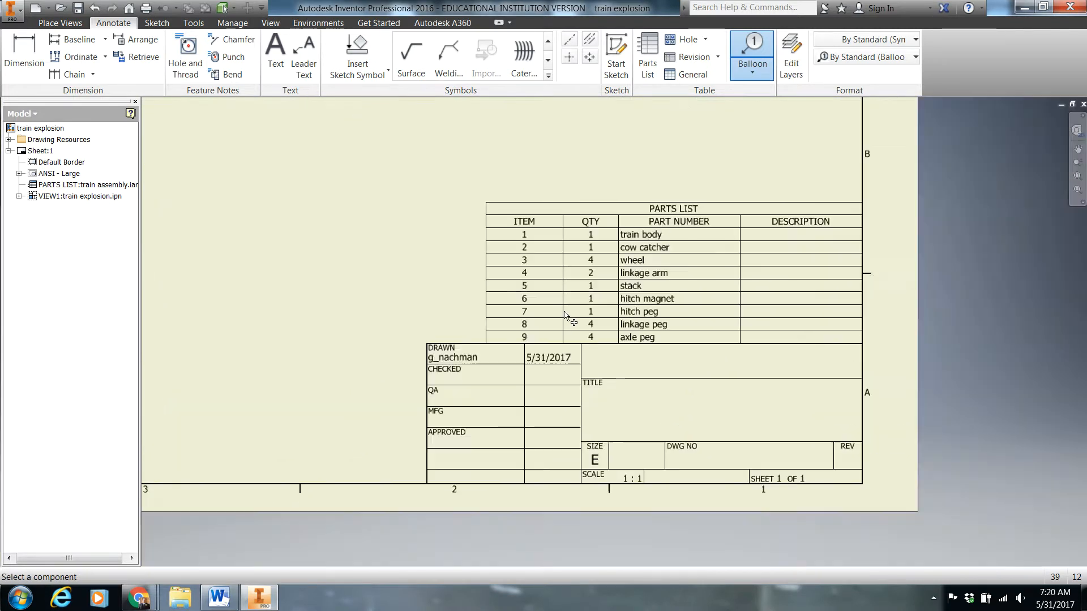
pyautogui.moveTo(522, 262)
pyautogui.mouseDown(button='middle')
pyautogui.moveTo(498, 340)
pyautogui.moveTo(586, 449)
pyautogui.moveTo(565, 354)
pyautogui.moveTo(576, 379)
pyautogui.mouseUp(button='middle')
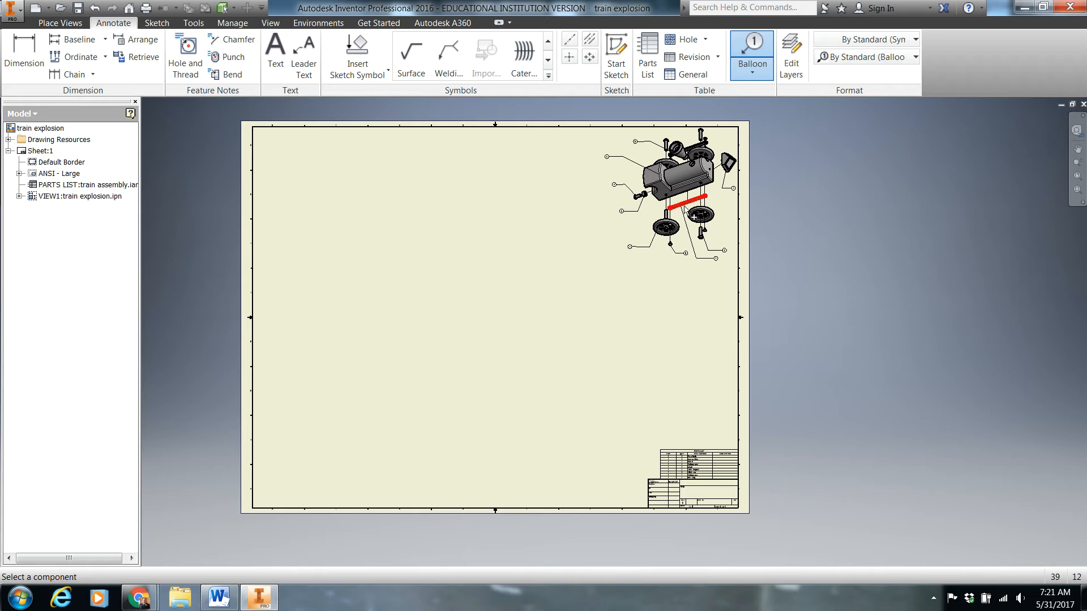
# Start a new base view from the train assembly file in the 0 train folder
pyautogui.click(67, 27)
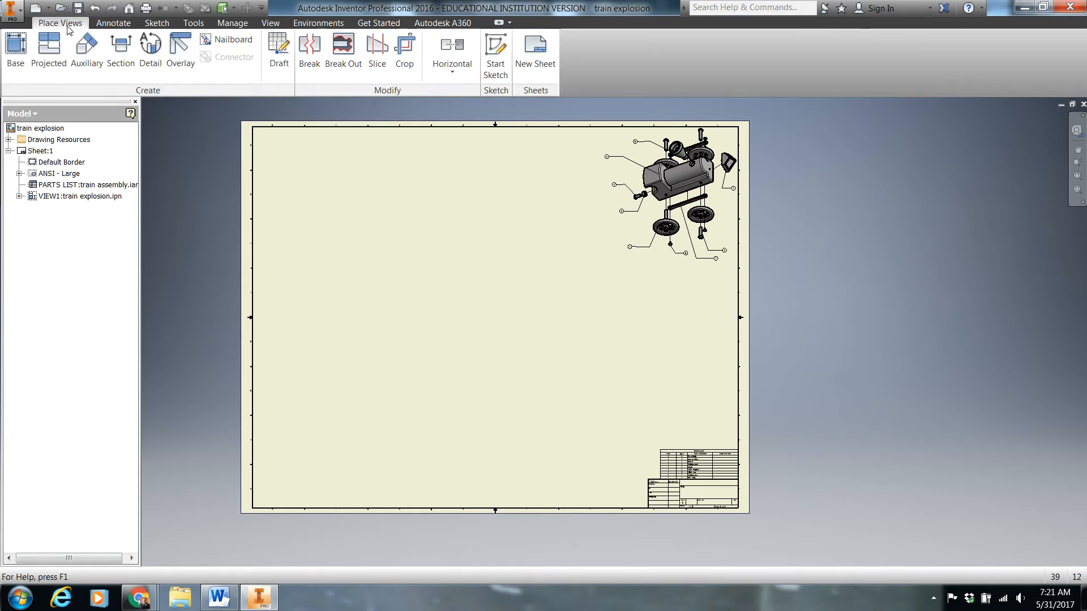
pyautogui.click(15, 51)
pyautogui.click(377, 163)
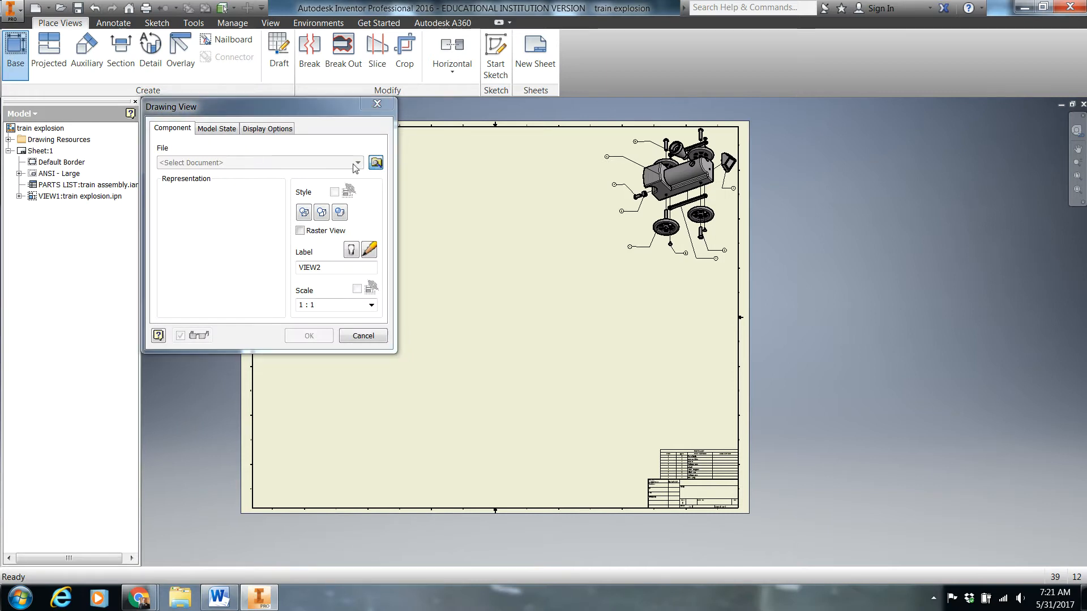
pyautogui.click(221, 259)
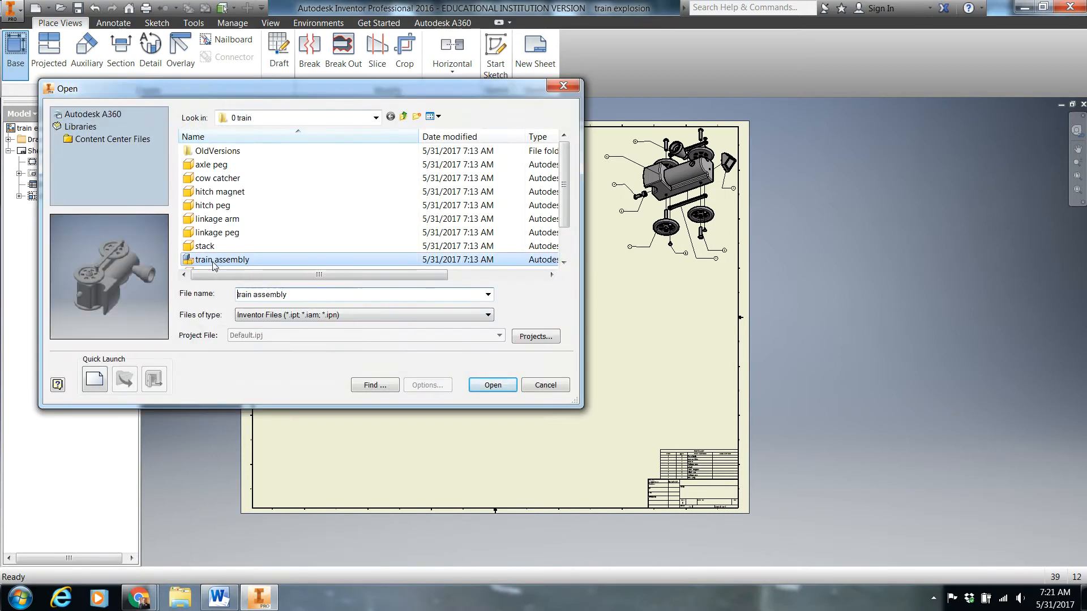
pyautogui.doubleClick(221, 260)
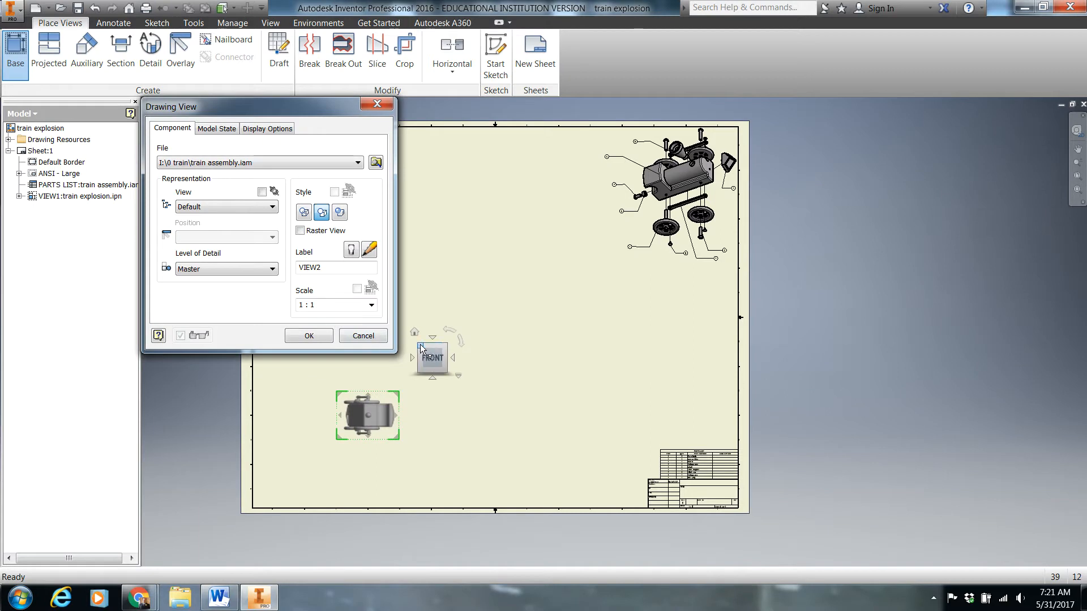
# Orient the assembly view isometrically toward the right, back and bottom faces so the train stands on its wheels, and set it to shaded
pyautogui.click(419, 345)
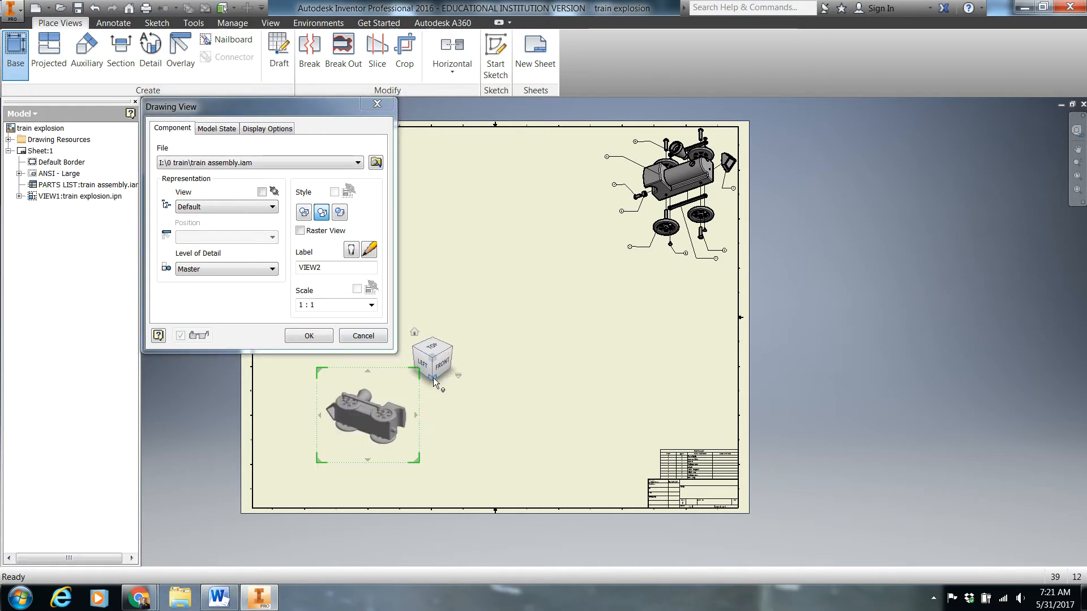
pyautogui.click(431, 379)
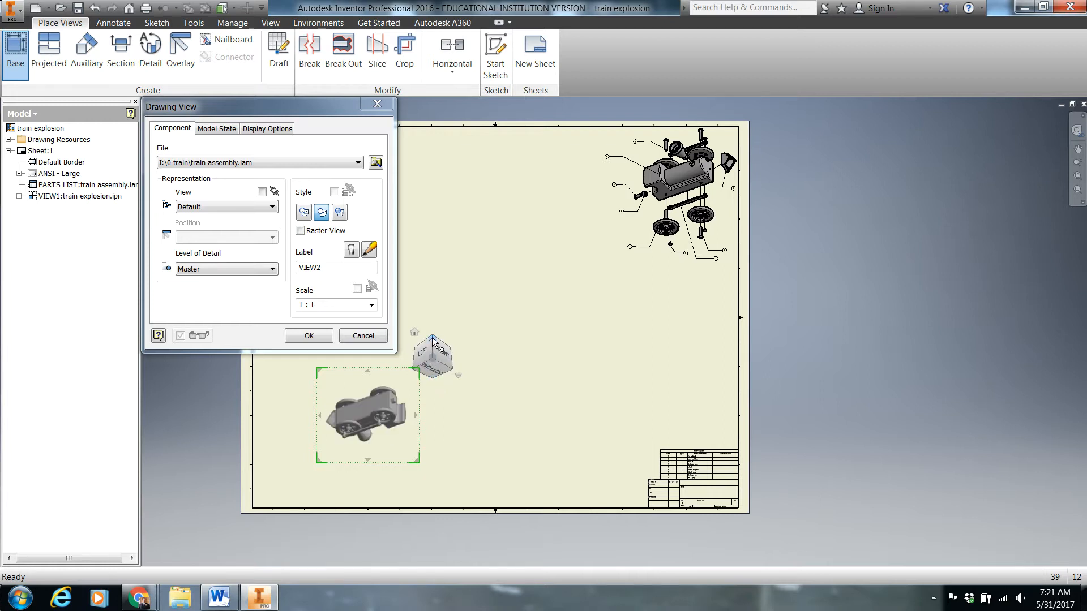
pyautogui.click(433, 340)
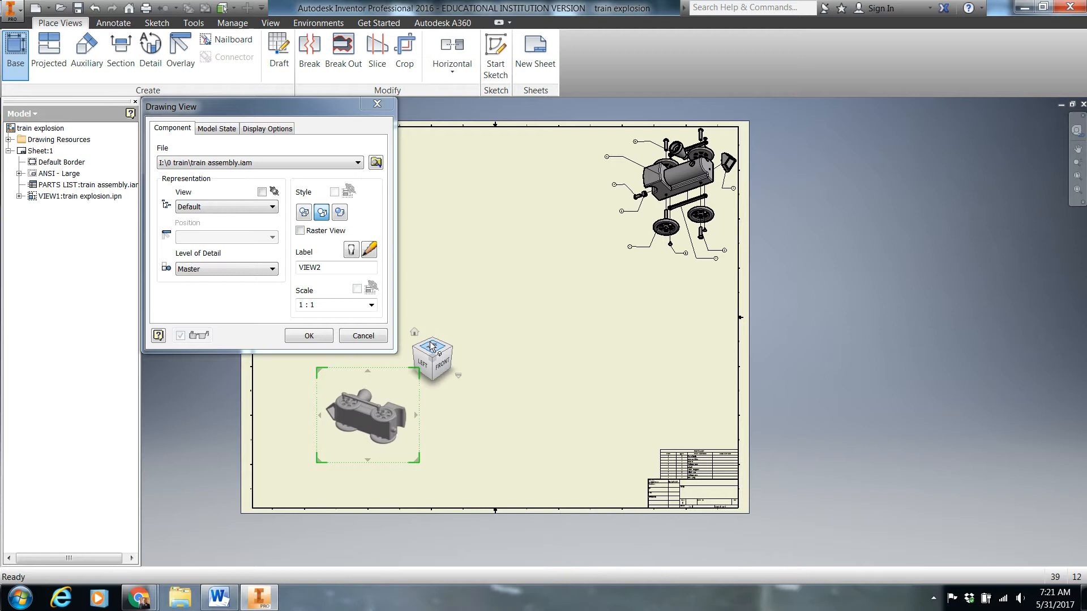
pyautogui.click(449, 347)
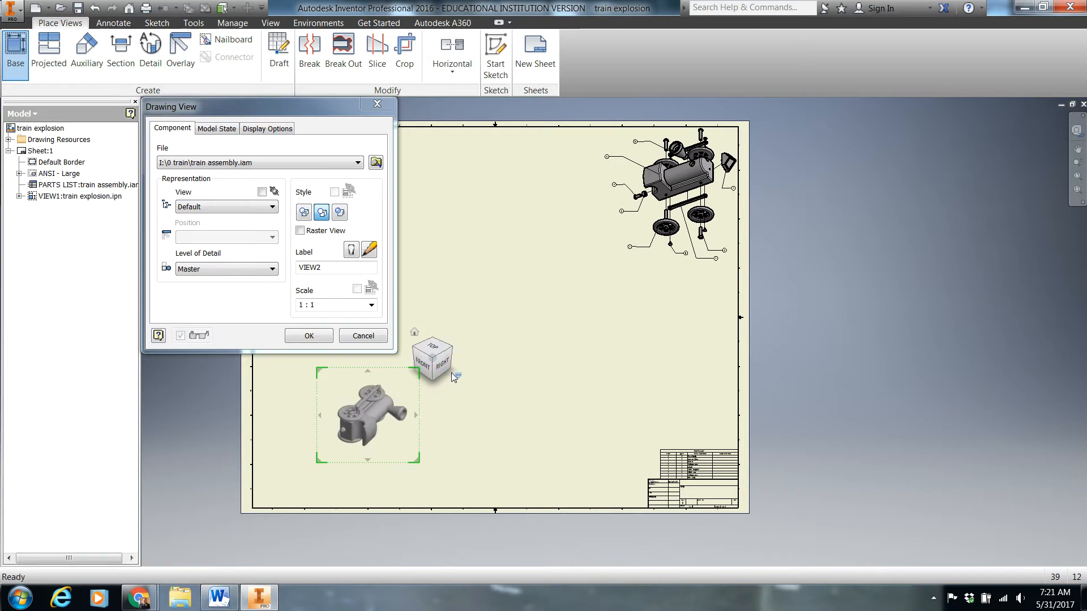
pyautogui.click(432, 378)
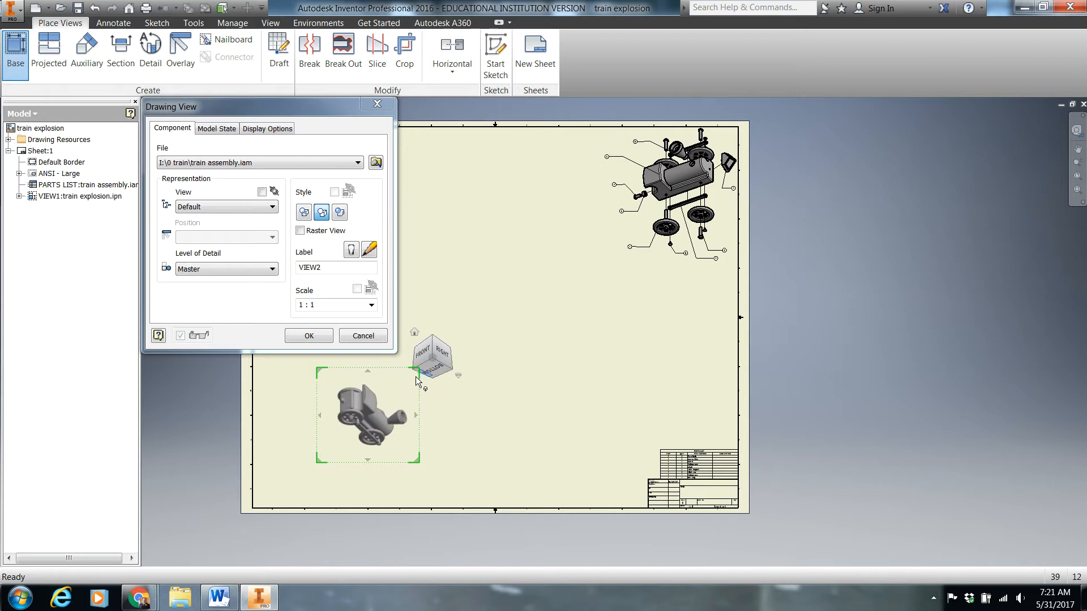
pyautogui.click(433, 377)
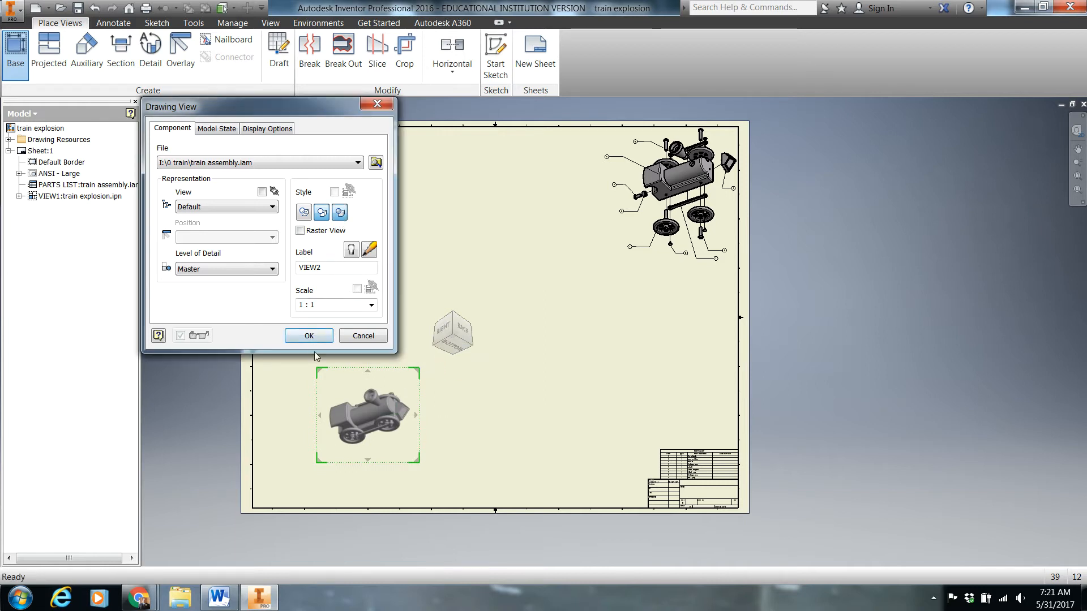
# Create the assembled train view and place it beside the exploded view, to its left near the sheet's upper edge
pyautogui.click(315, 336)
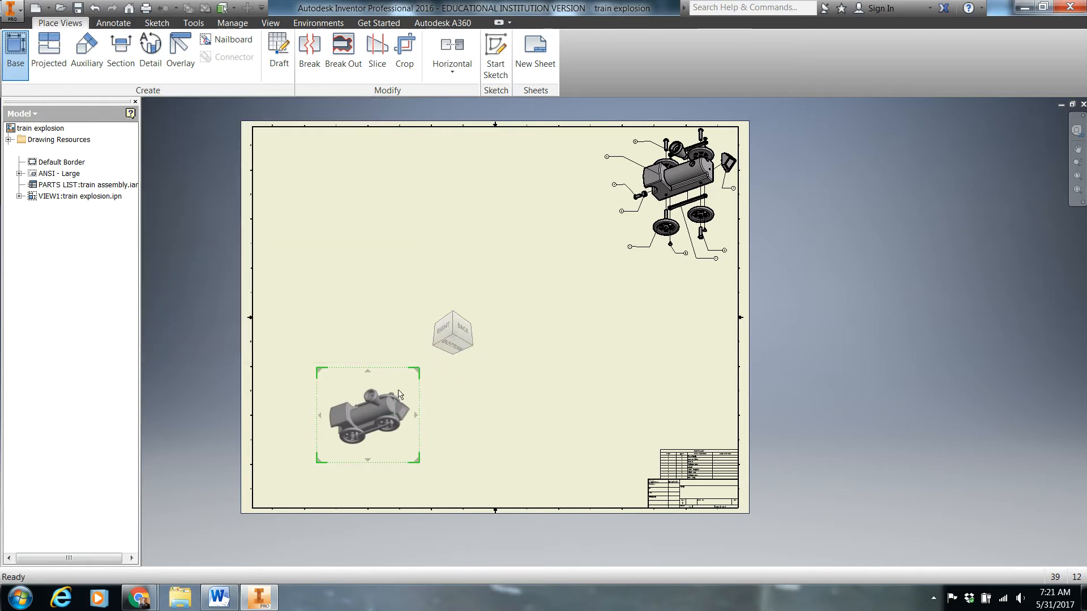
pyautogui.moveTo(396, 373); pyautogui.dragTo(583, 136)
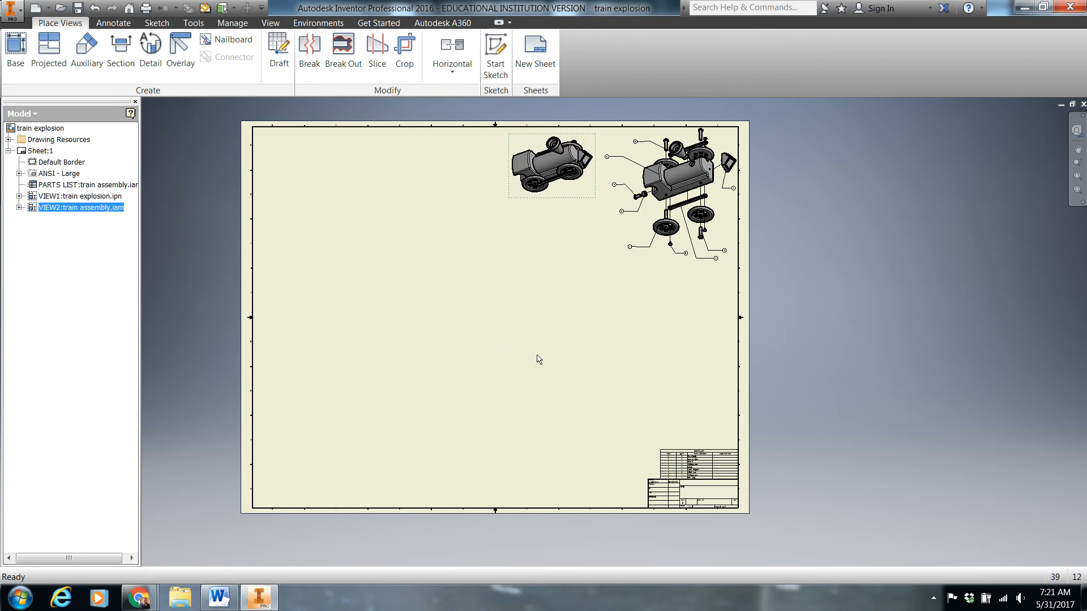
pyautogui.click(541, 295)
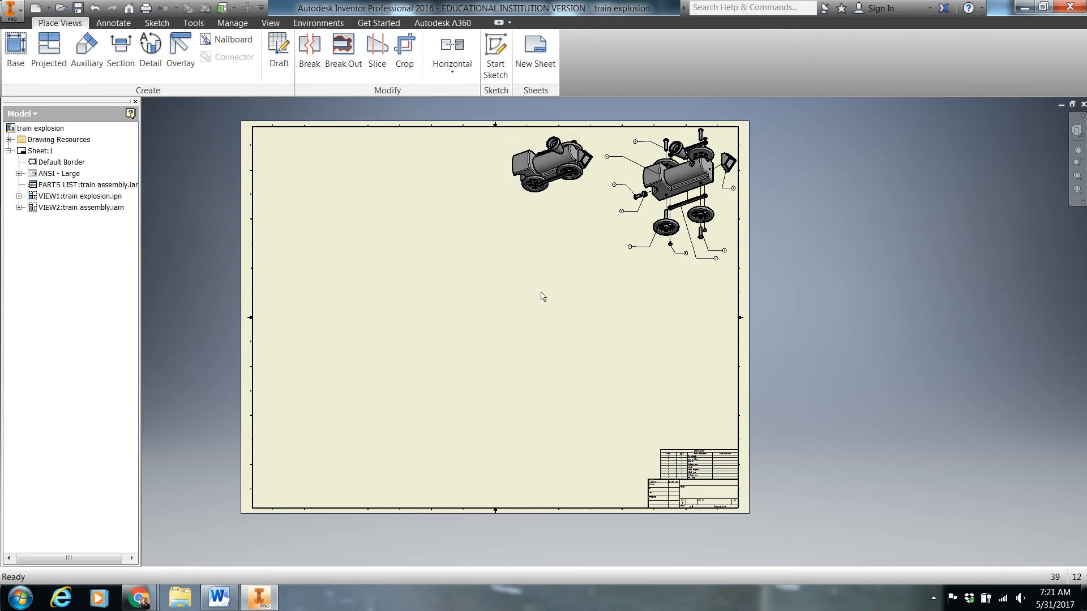